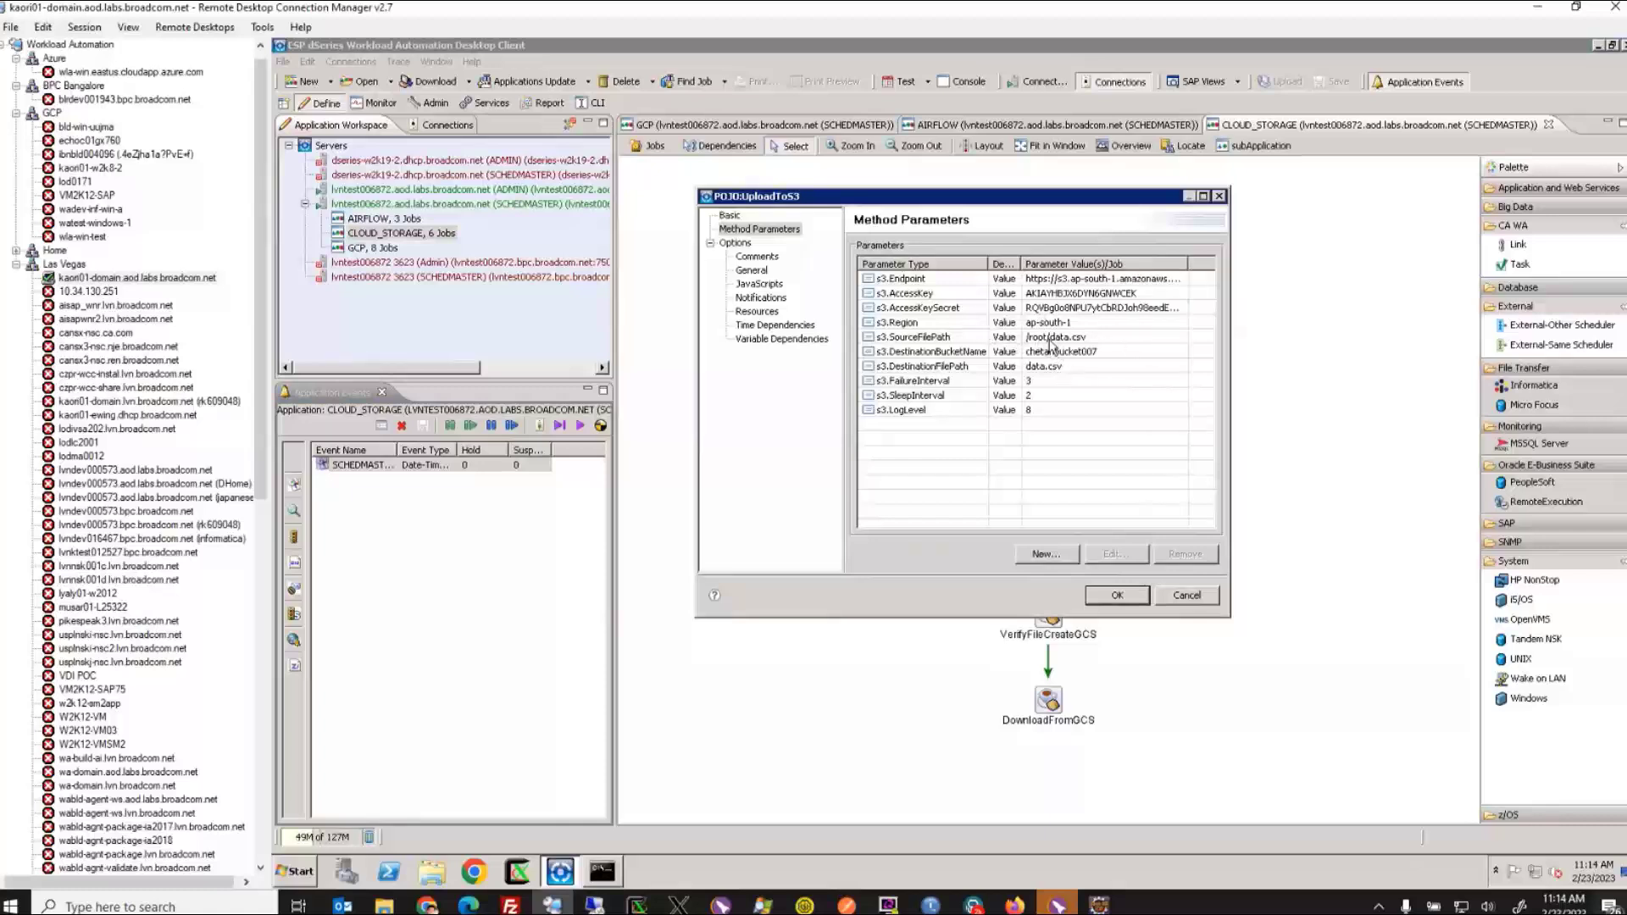
# Review the source file path and destination bucket parameters of the UploadToS3 job, leaving them unchanged
pyautogui.click(1060, 342)
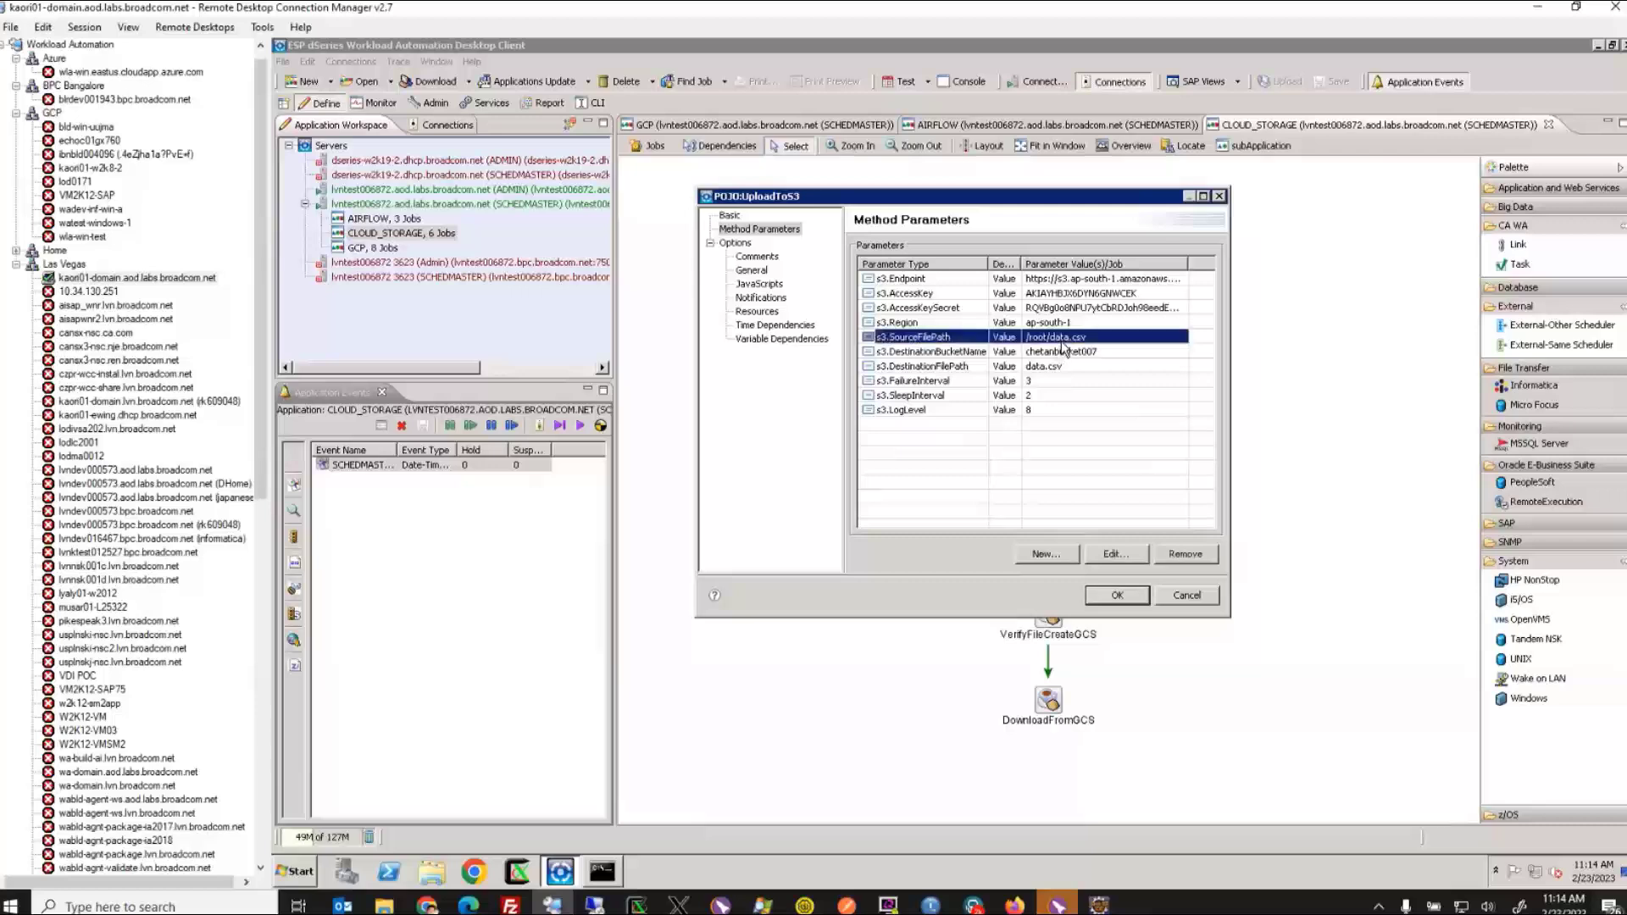
pyautogui.click(1067, 356)
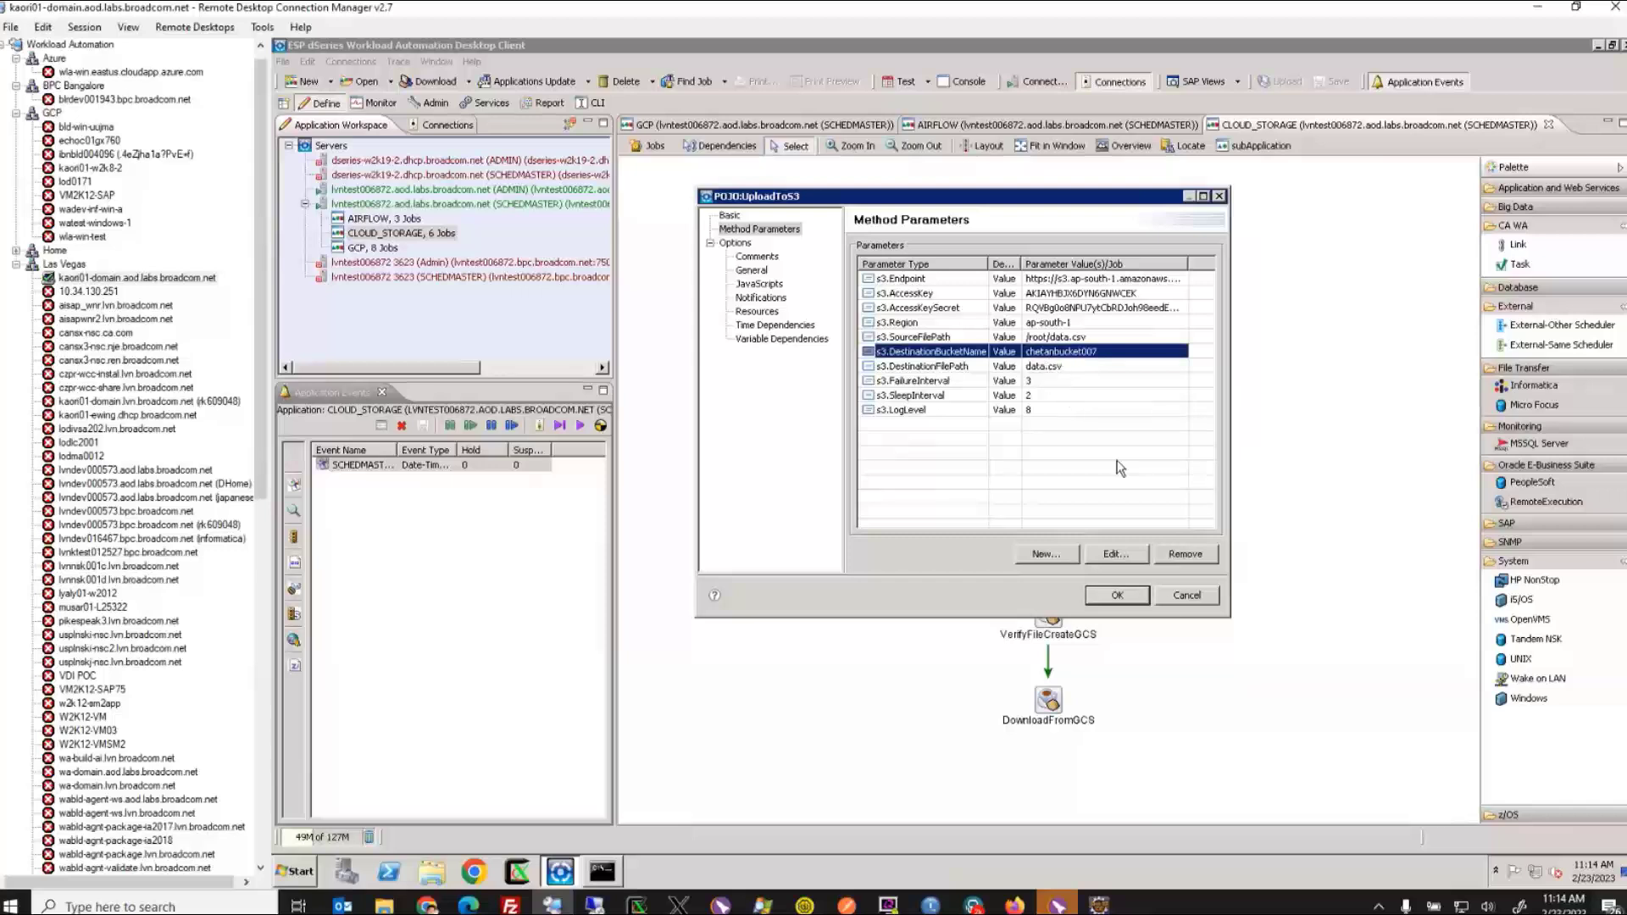
pyautogui.click(1192, 597)
# Examine the method parameters of the VerifyFileCreateS3 job with their values fully in view, and close its properties
pyautogui.click(1065, 364)
pyautogui.doubleClick(1064, 364)
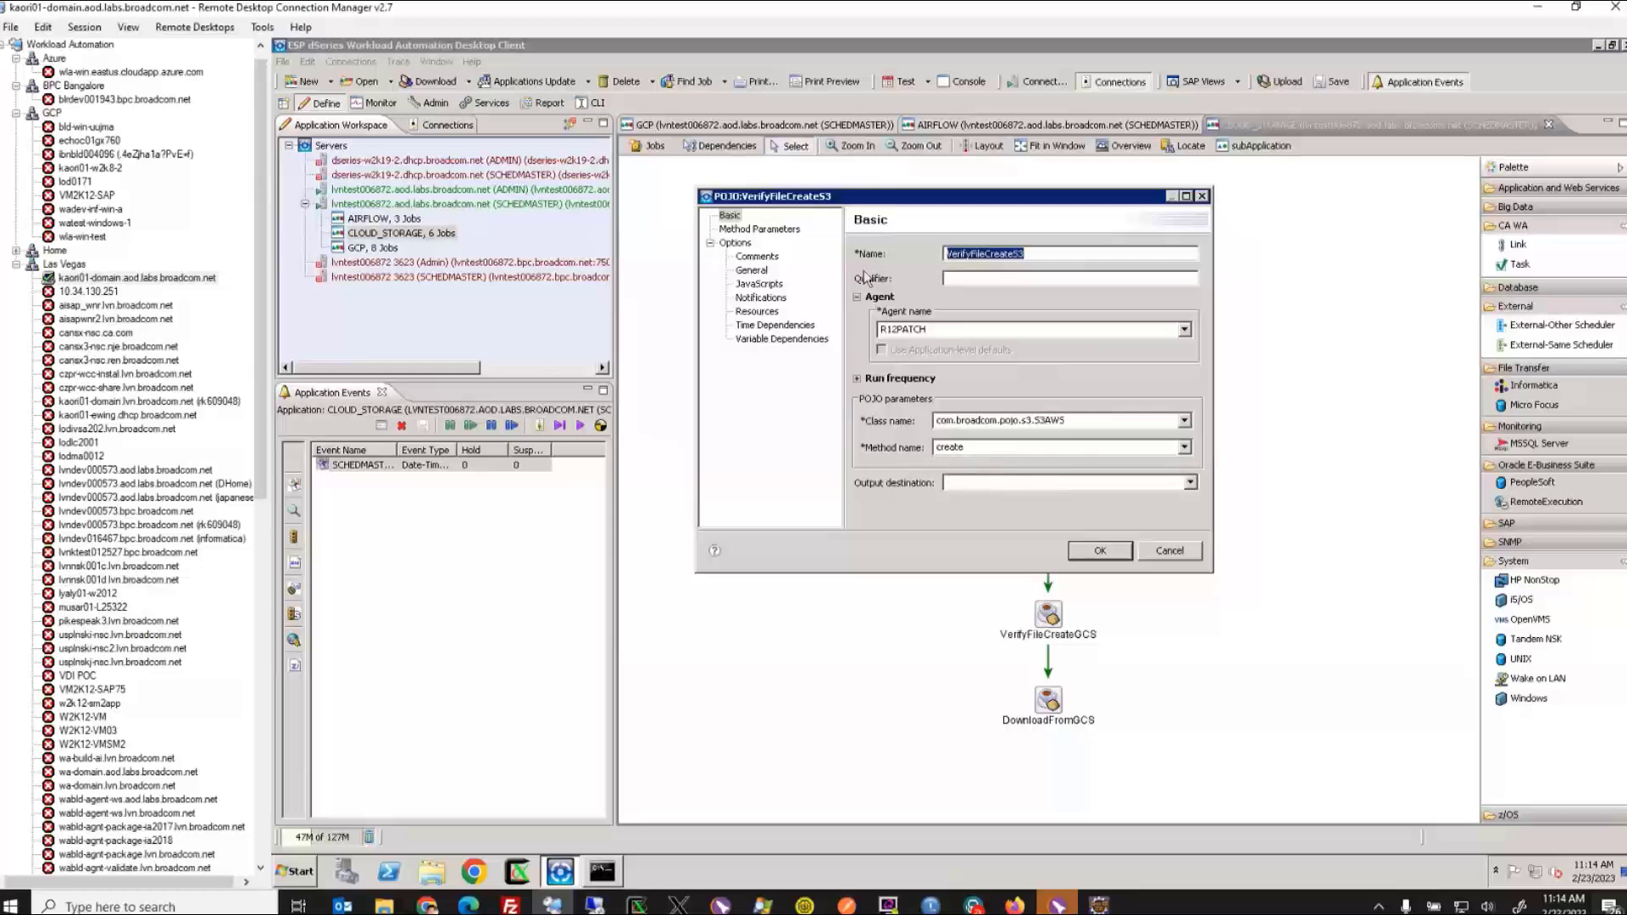
pyautogui.click(781, 230)
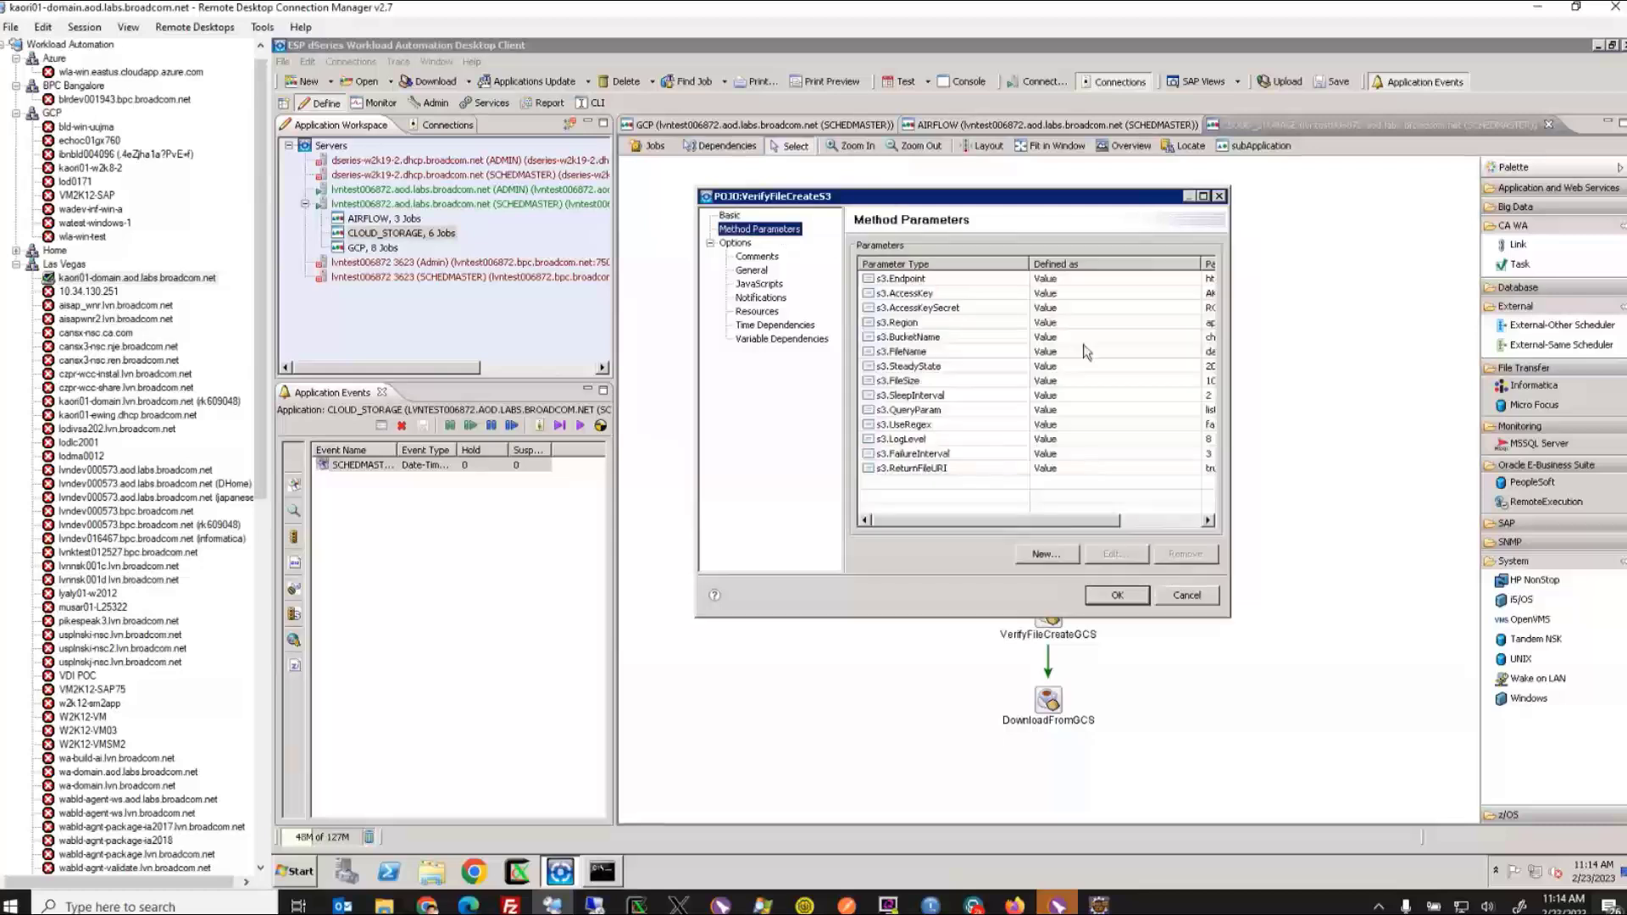
pyautogui.doubleClick(1200, 264)
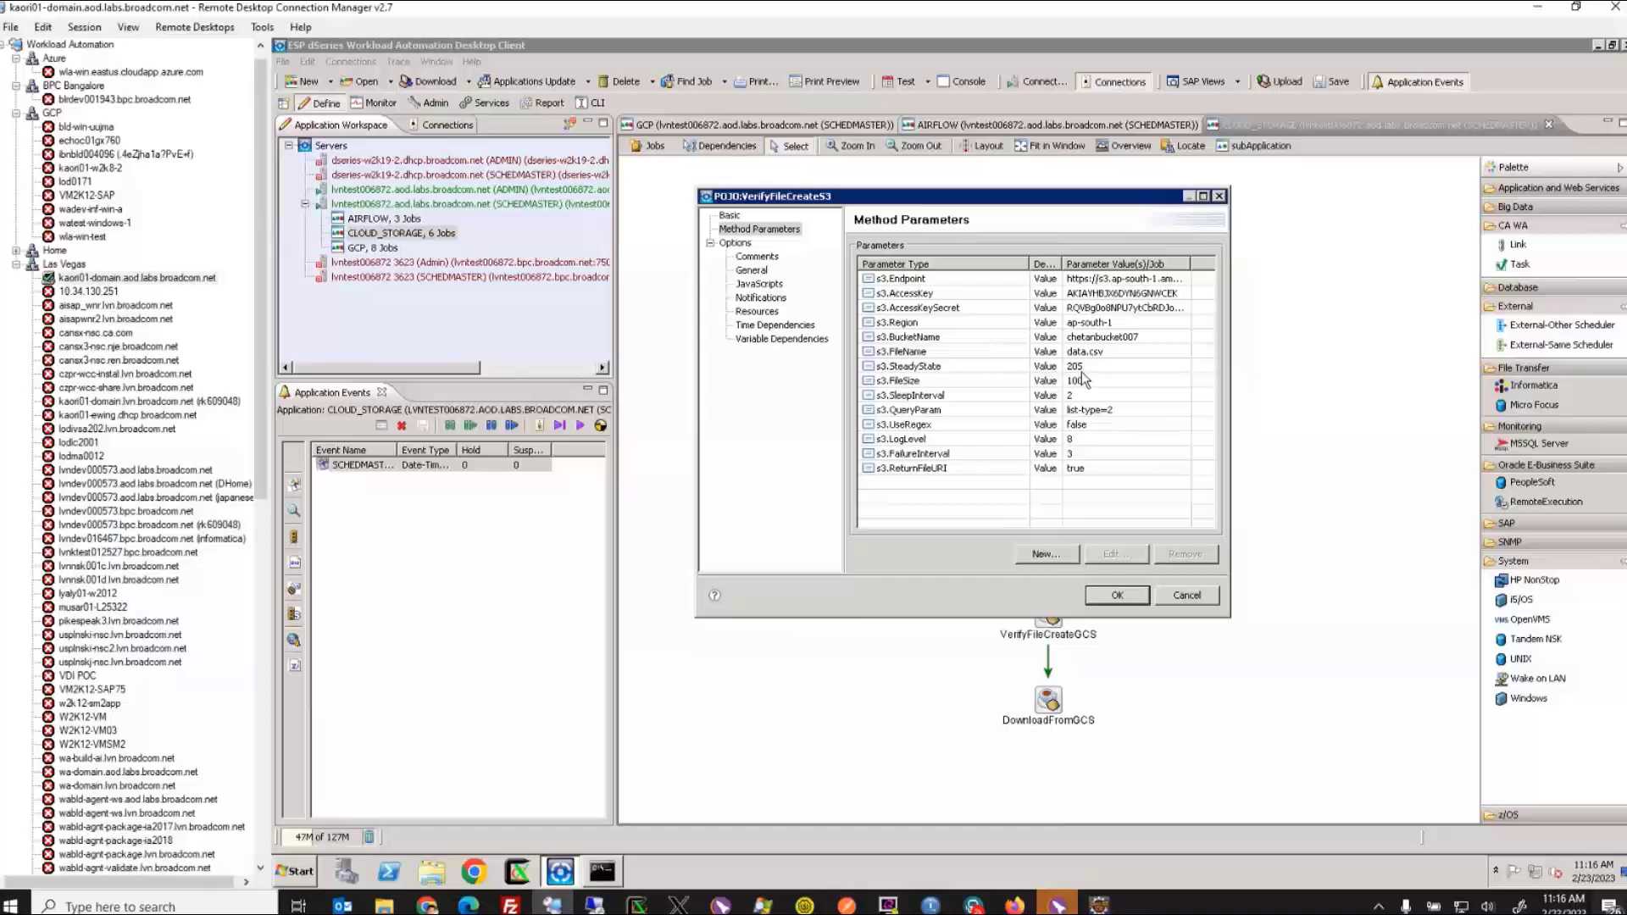
pyautogui.click(1107, 598)
# Check the class and method names in the basic settings of the DownloadFromS3 and UploadToGCS jobs
pyautogui.doubleClick(1061, 449)
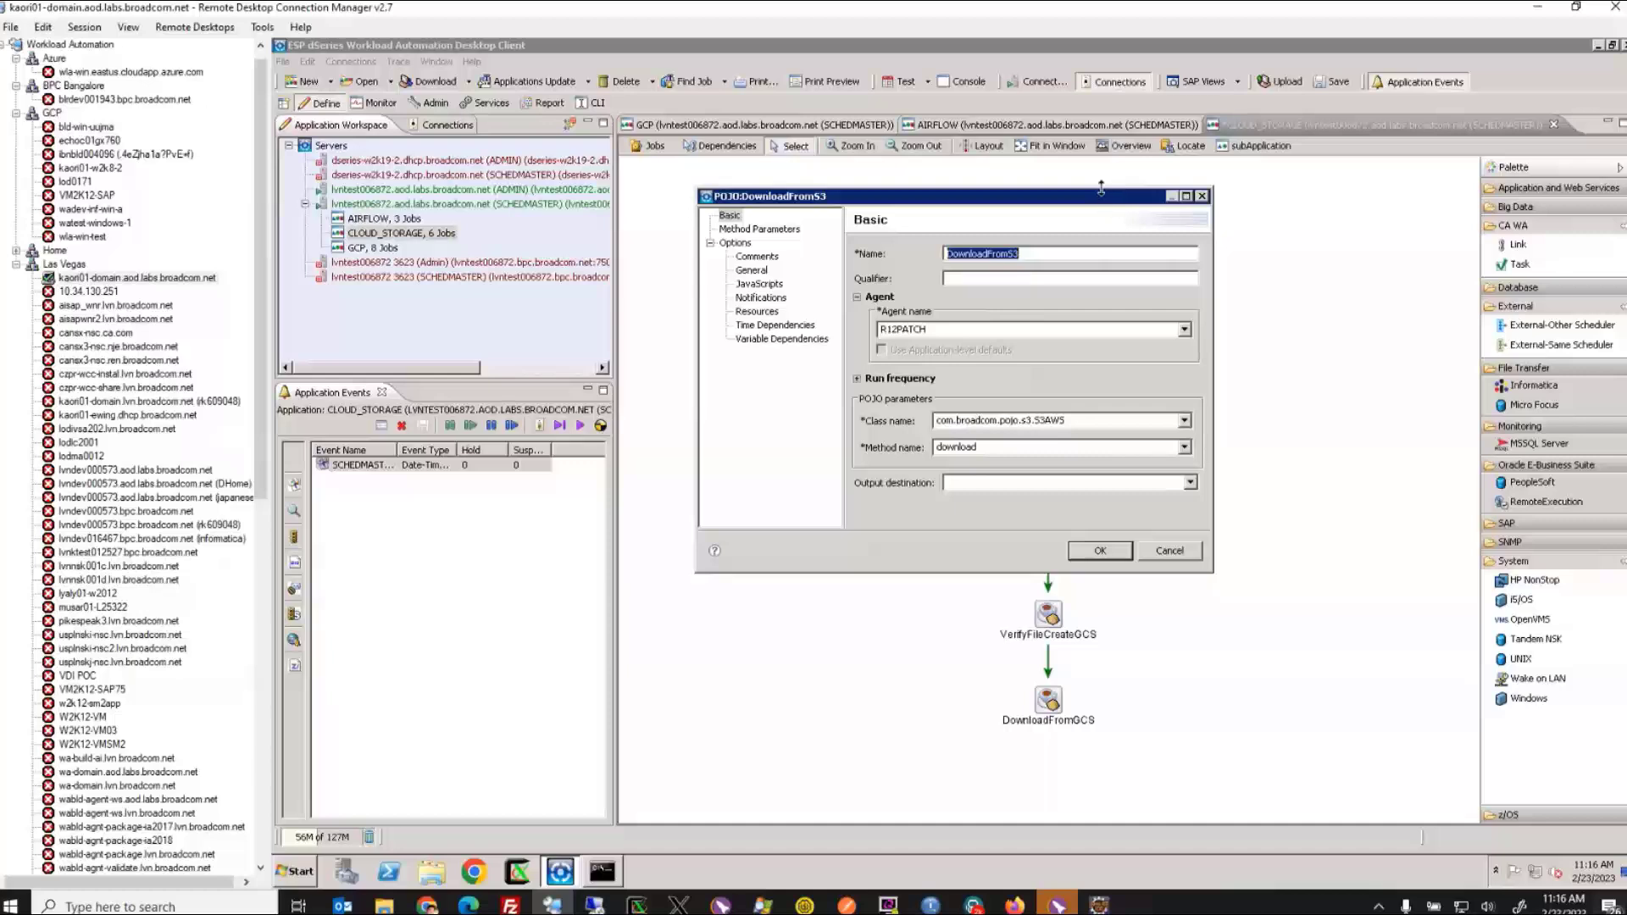
pyautogui.click(1177, 547)
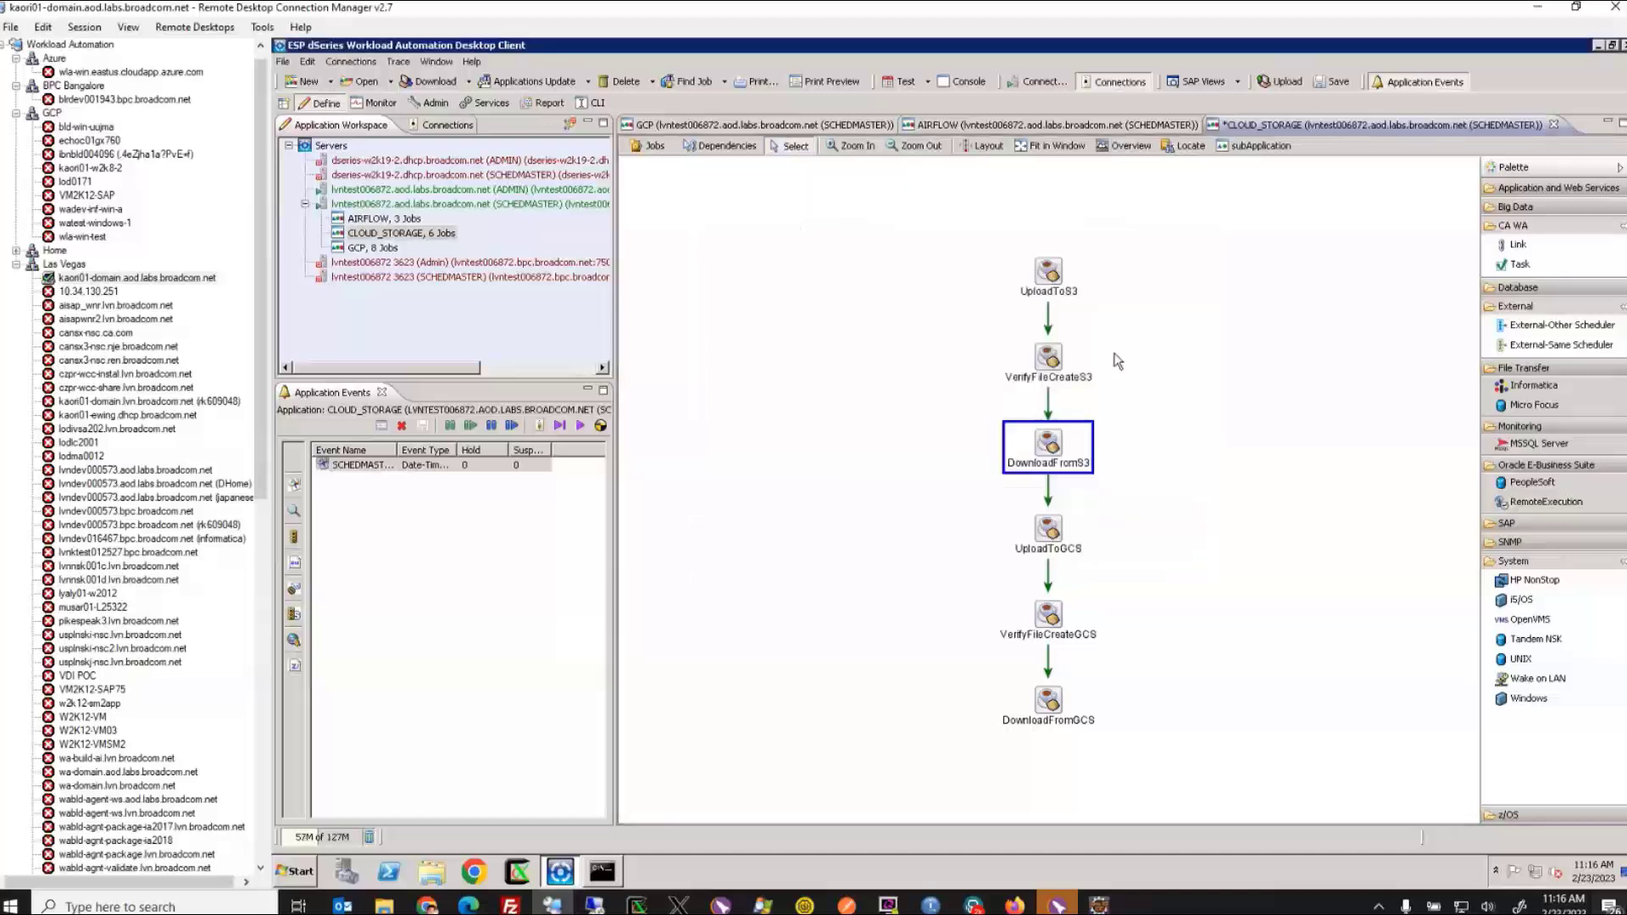
pyautogui.doubleClick(1048, 529)
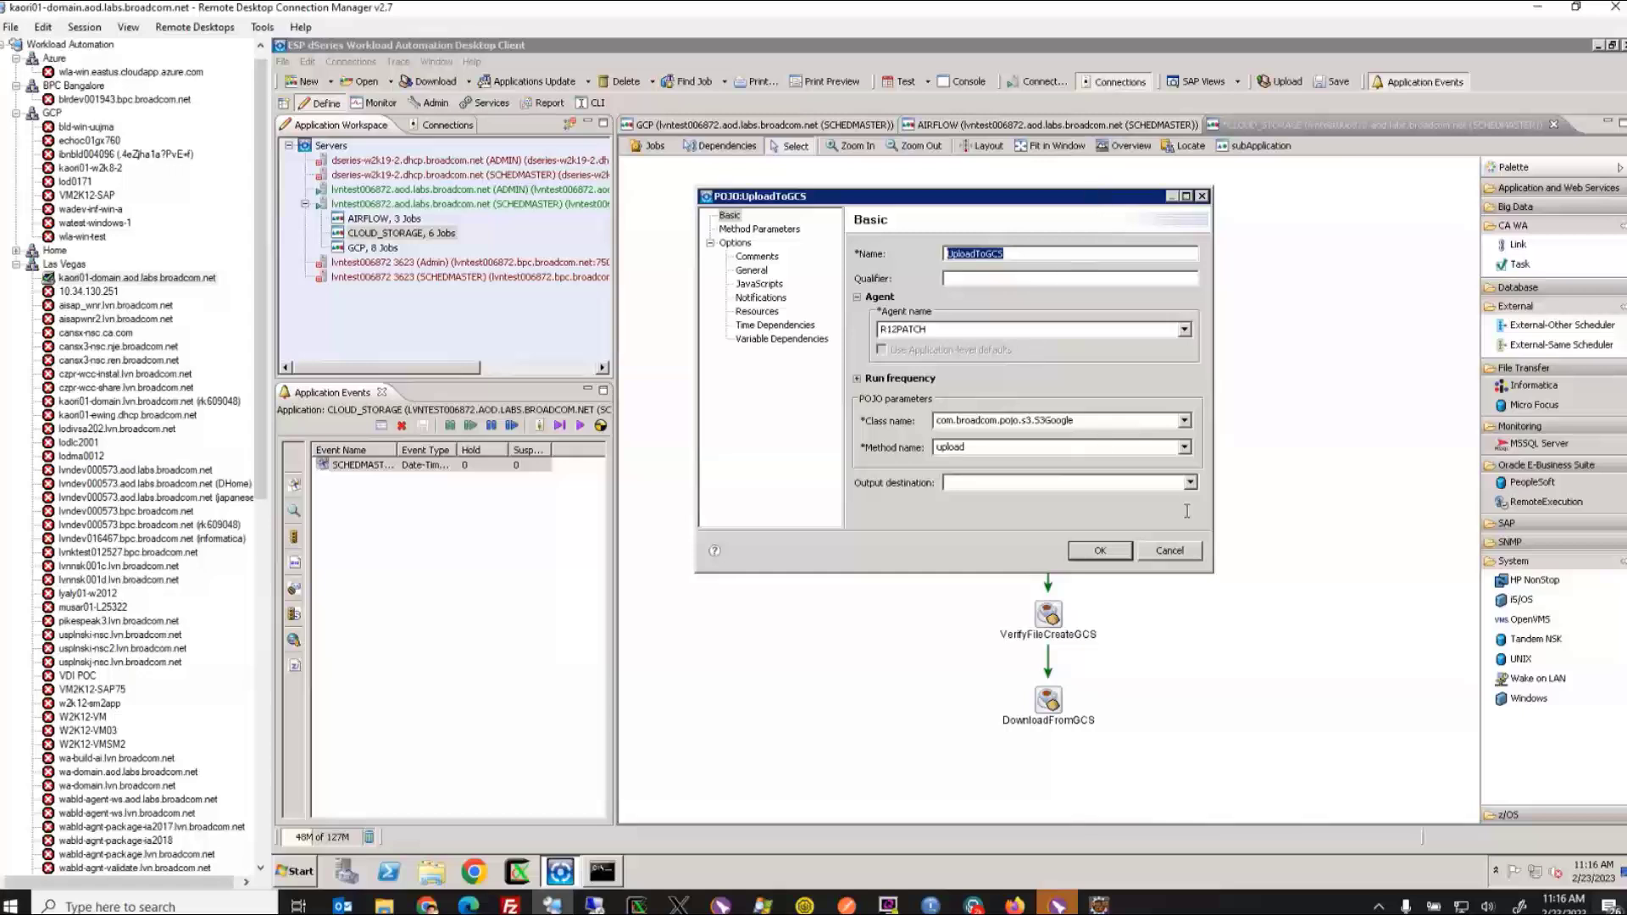
pyautogui.click(1195, 550)
# Examine the method parameters and values of the VerifyFileCreateGCS job, leaving its properties unchanged
pyautogui.doubleClick(1049, 623)
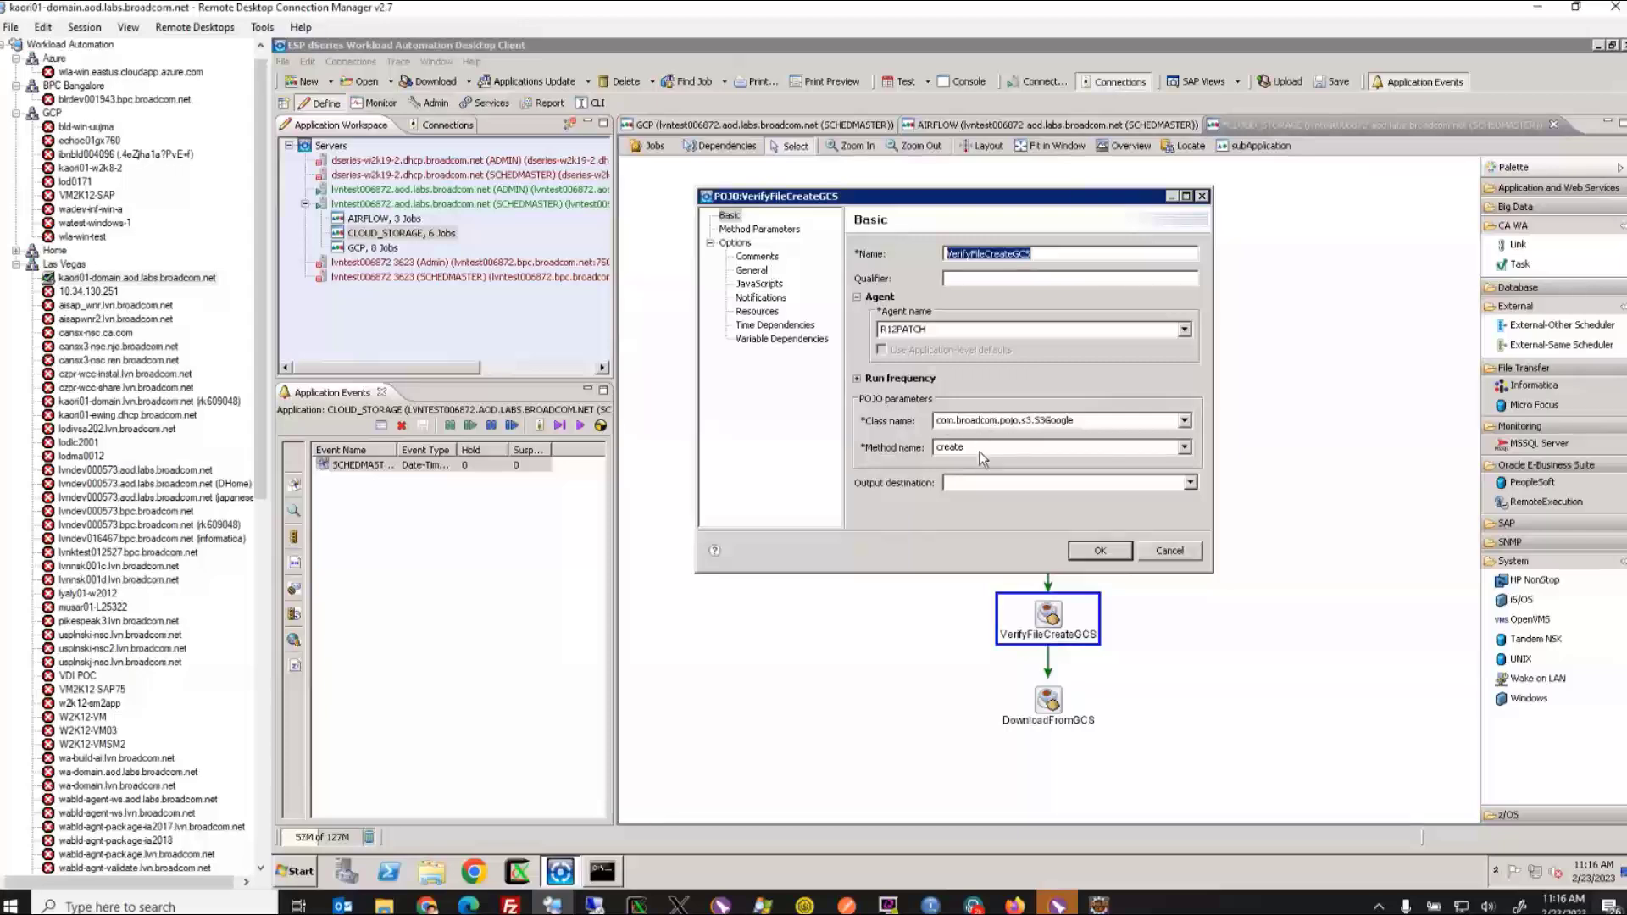
pyautogui.click(759, 229)
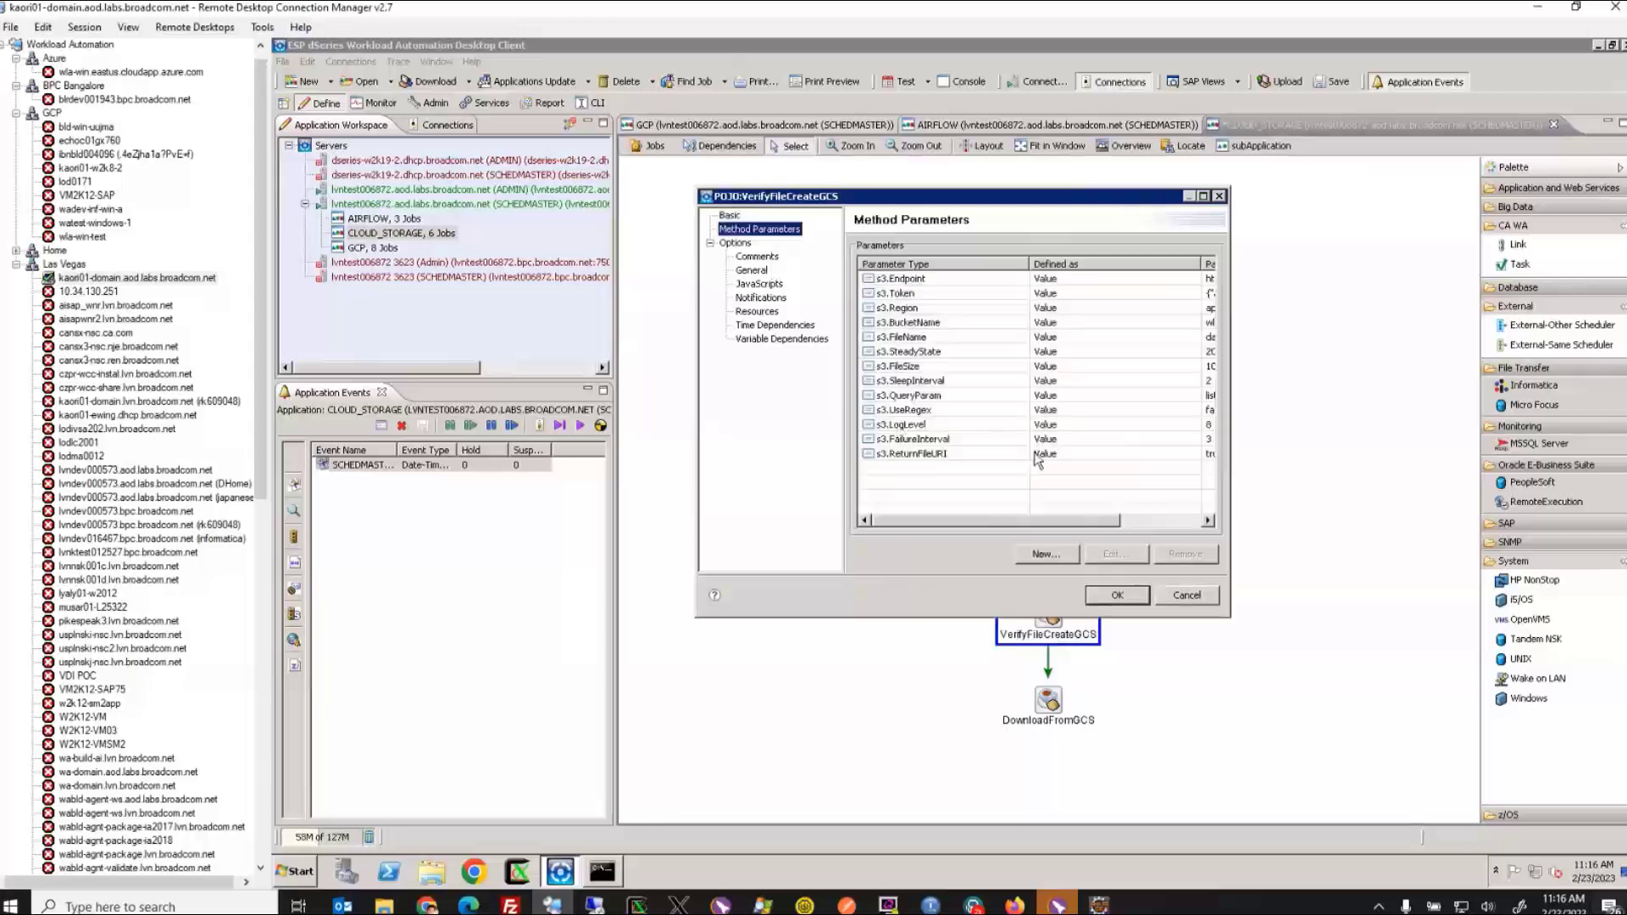
pyautogui.click(1192, 268)
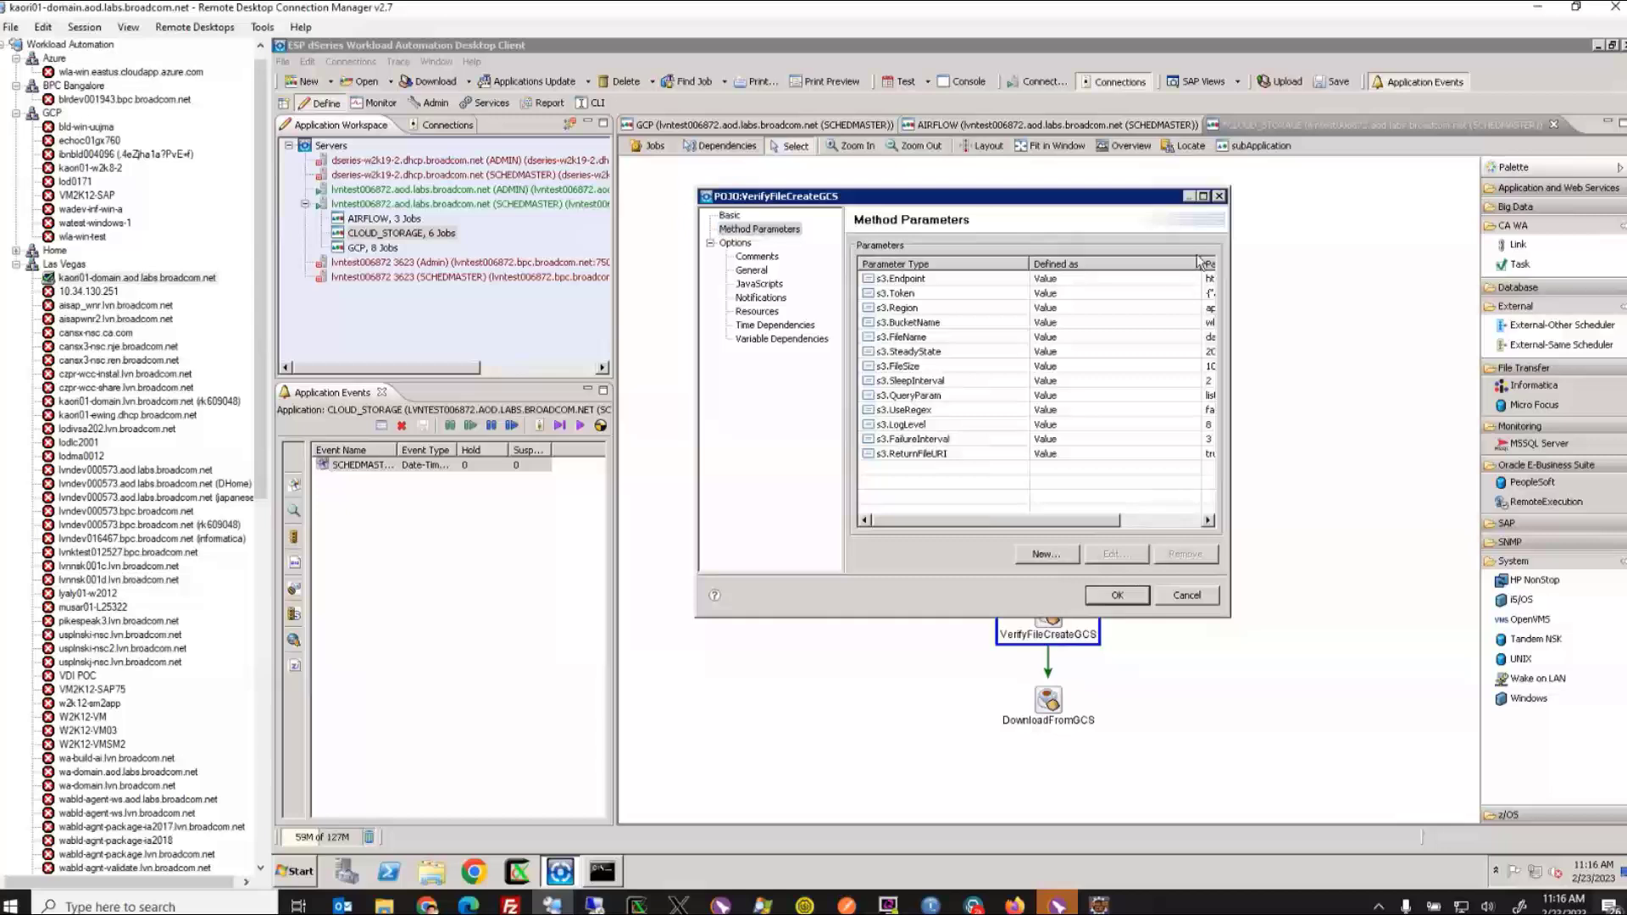
pyautogui.doubleClick(1196, 263)
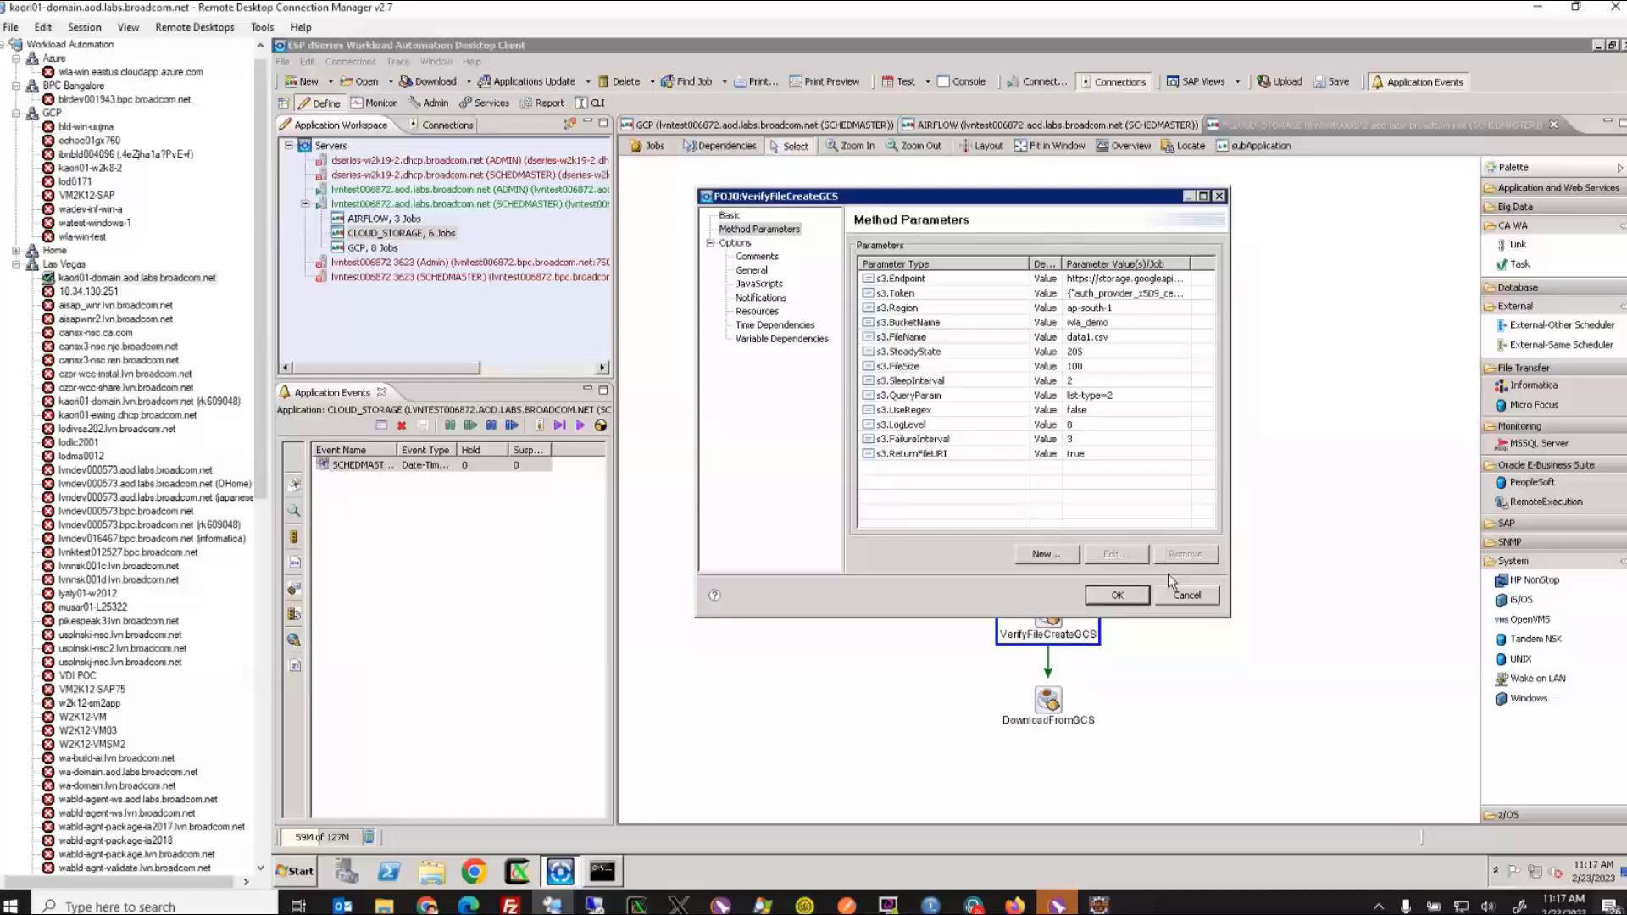
pyautogui.click(1184, 596)
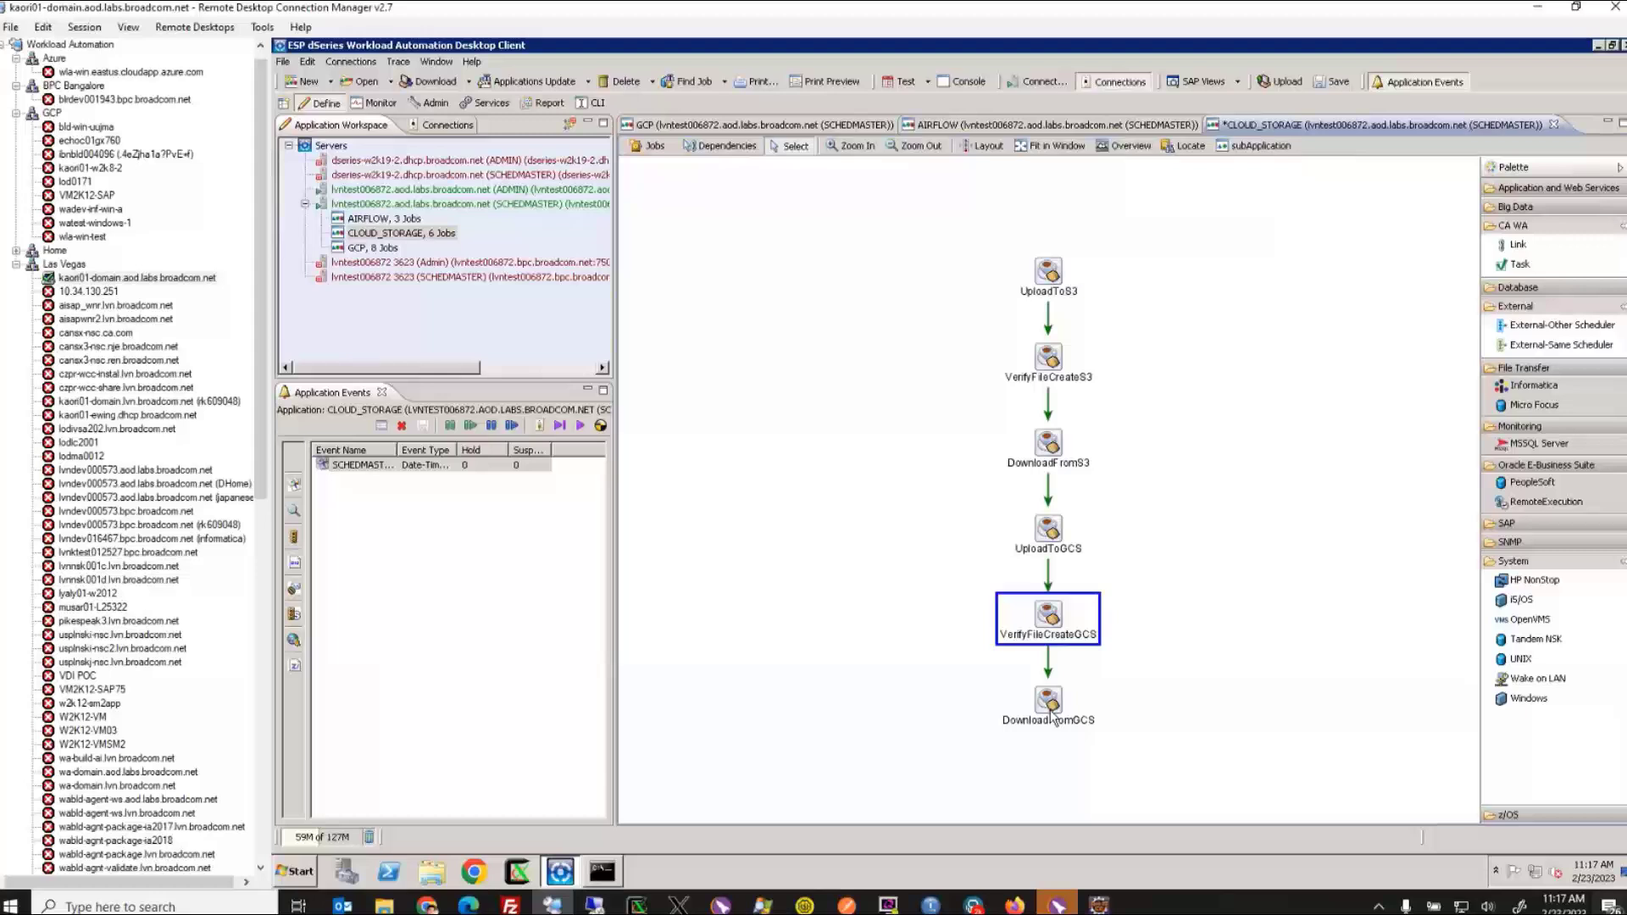
# Trigger the CLOUD_STORAGE application's event as a new scheduled event with the default options
pyautogui.click(1049, 284)
pyautogui.click(525, 468)
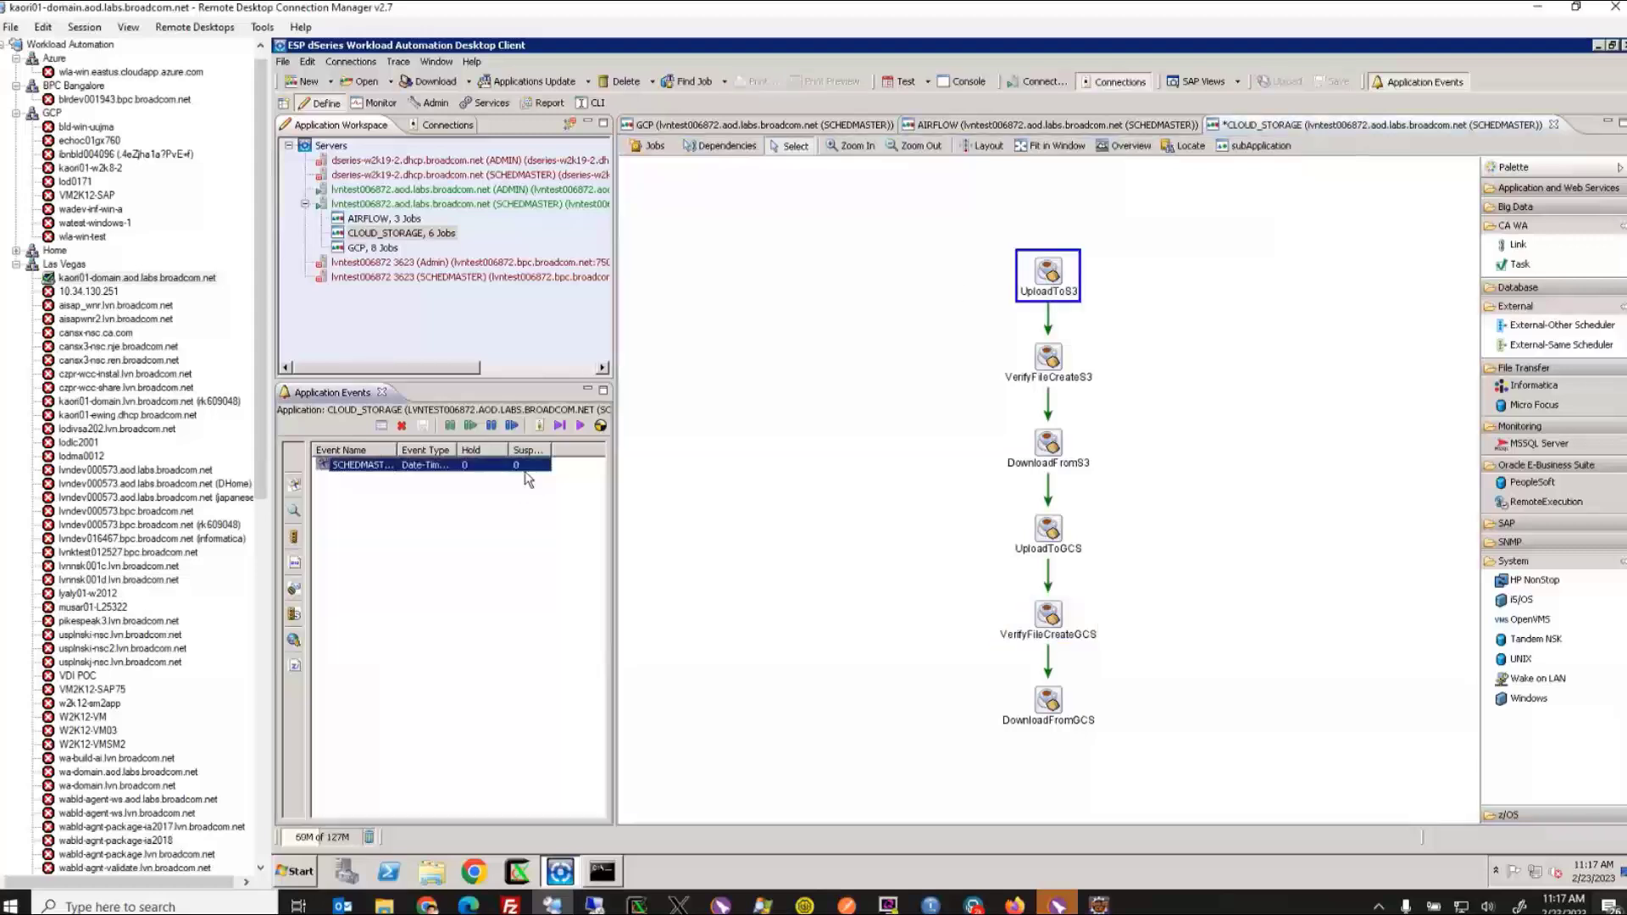
pyautogui.click(540, 425)
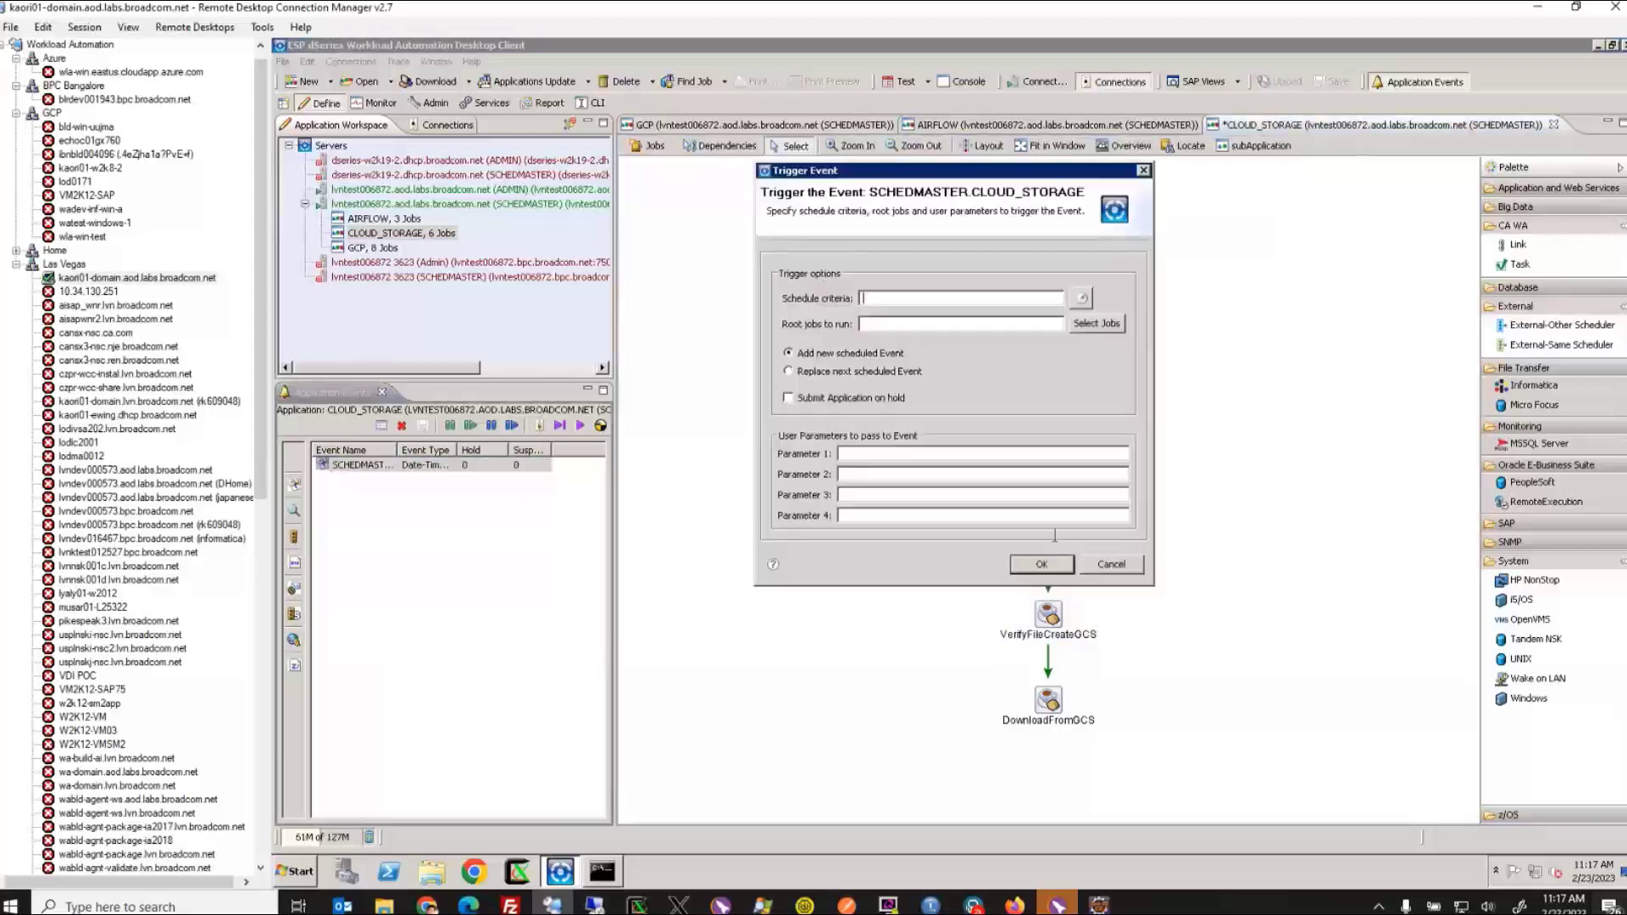
pyautogui.click(1056, 565)
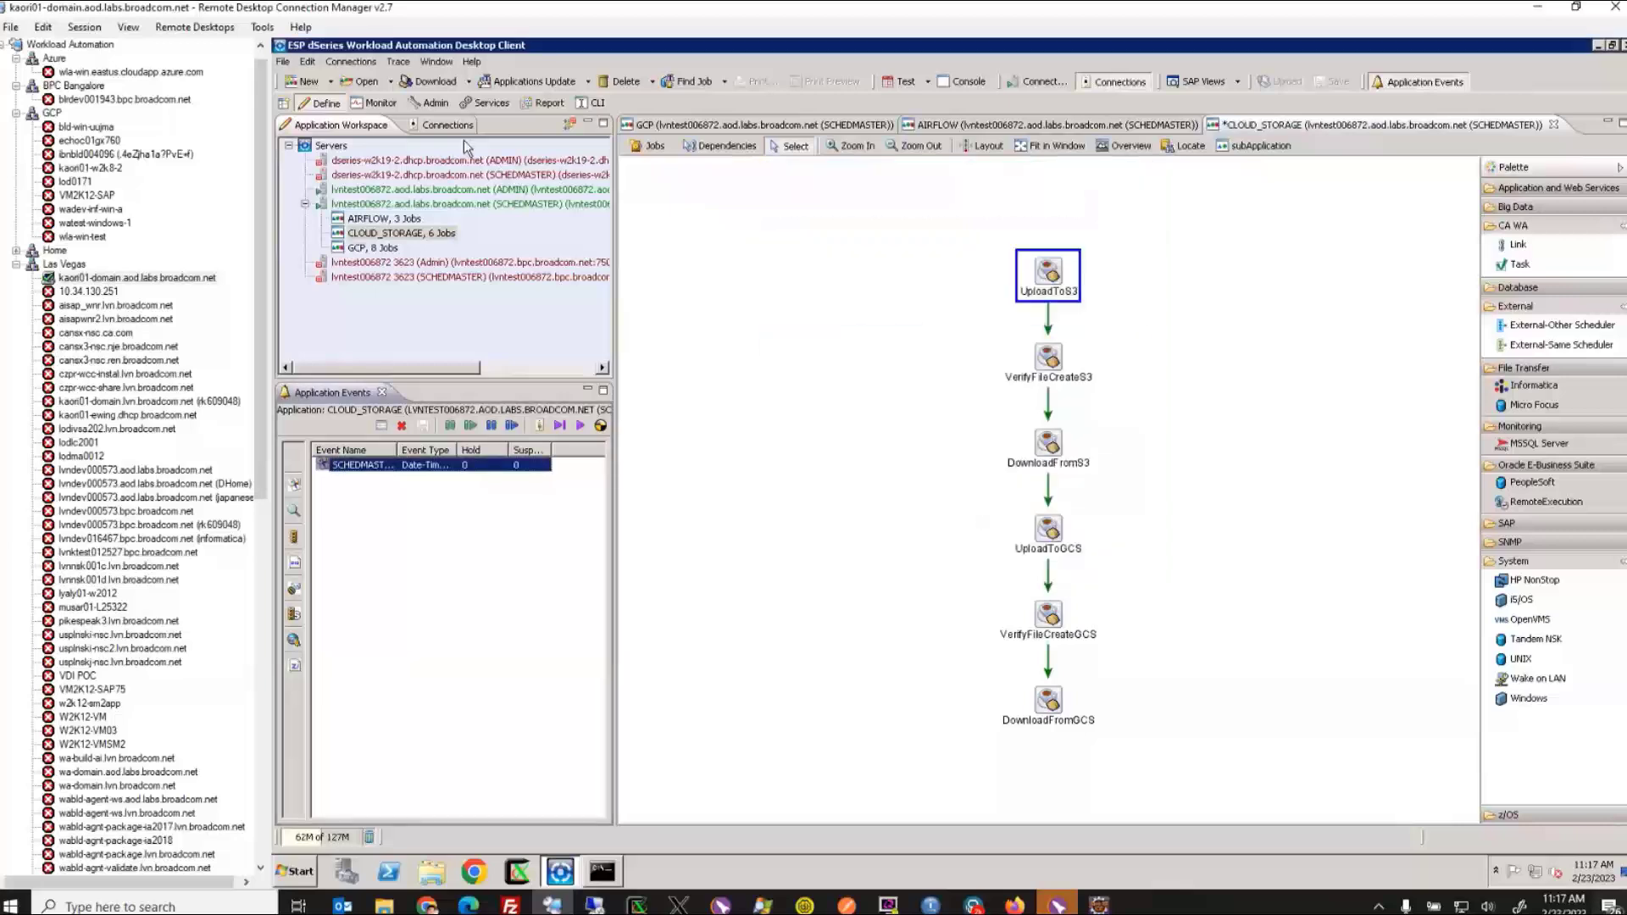
# Open the job graph of the newly triggered CLOUD_STORAGE generation for monitoring
pyautogui.click(393, 106)
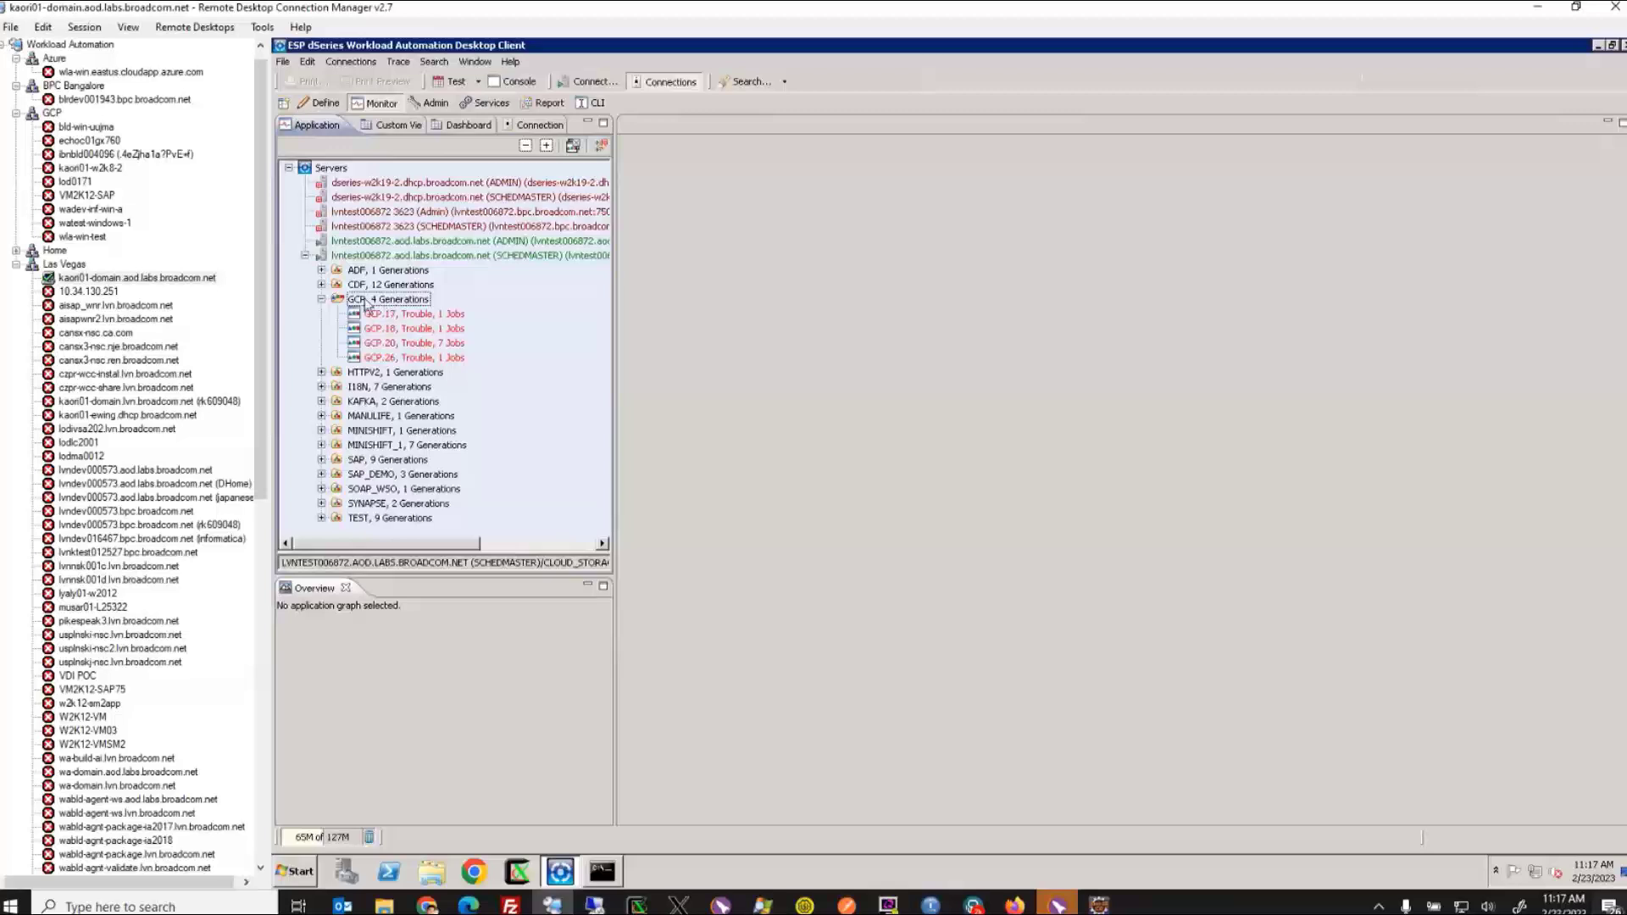
pyautogui.click(321, 300)
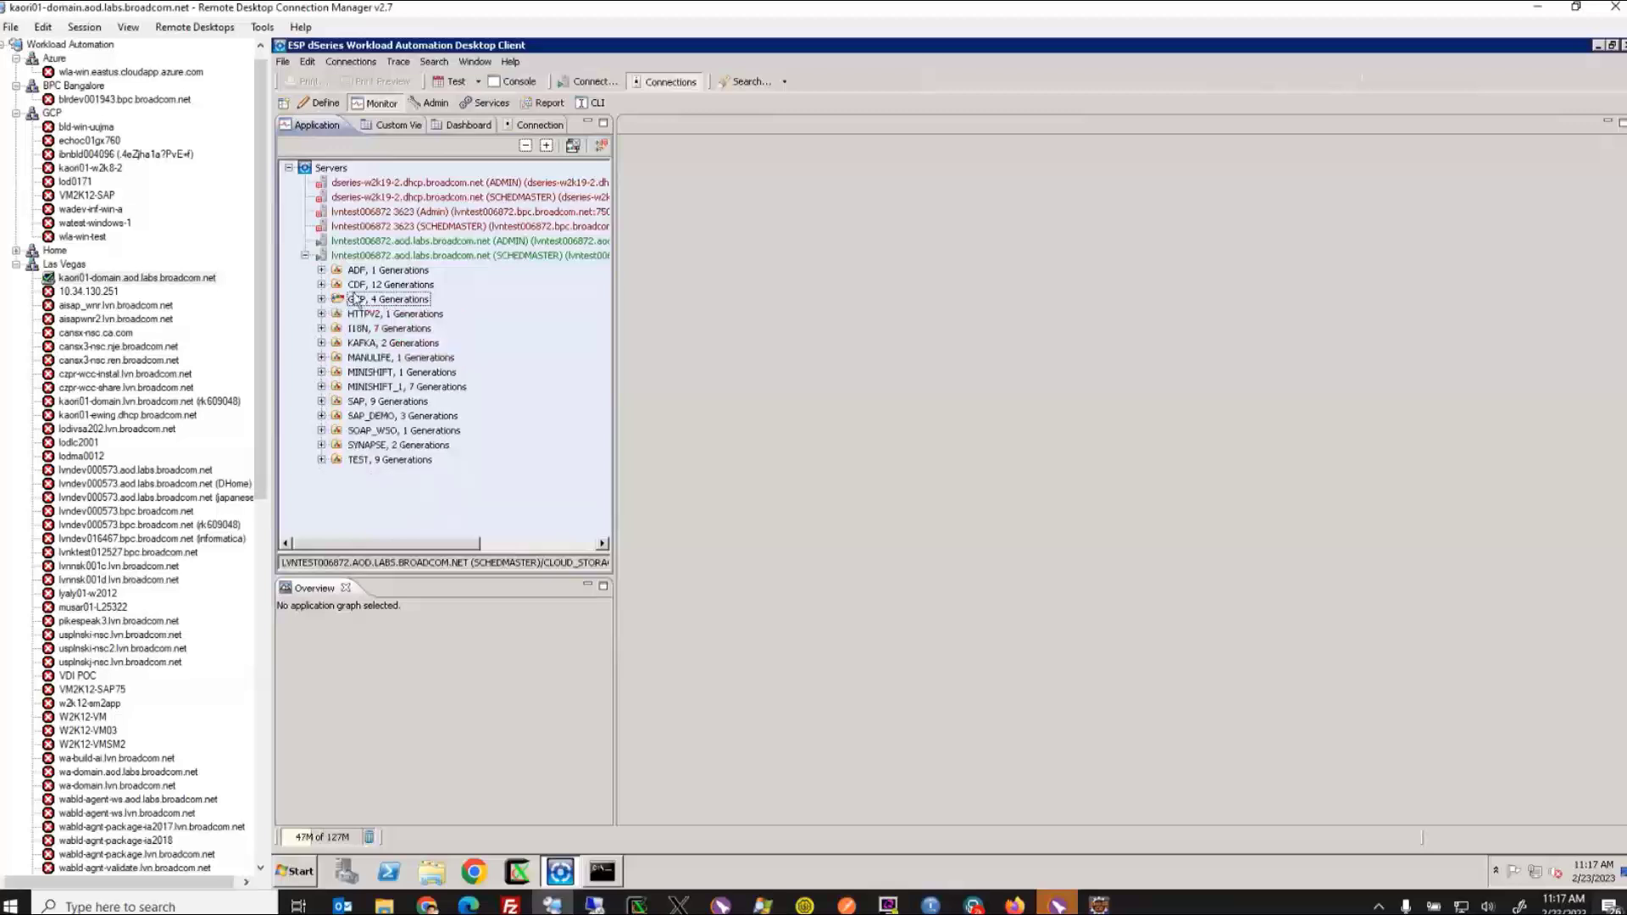
pyautogui.click(321, 300)
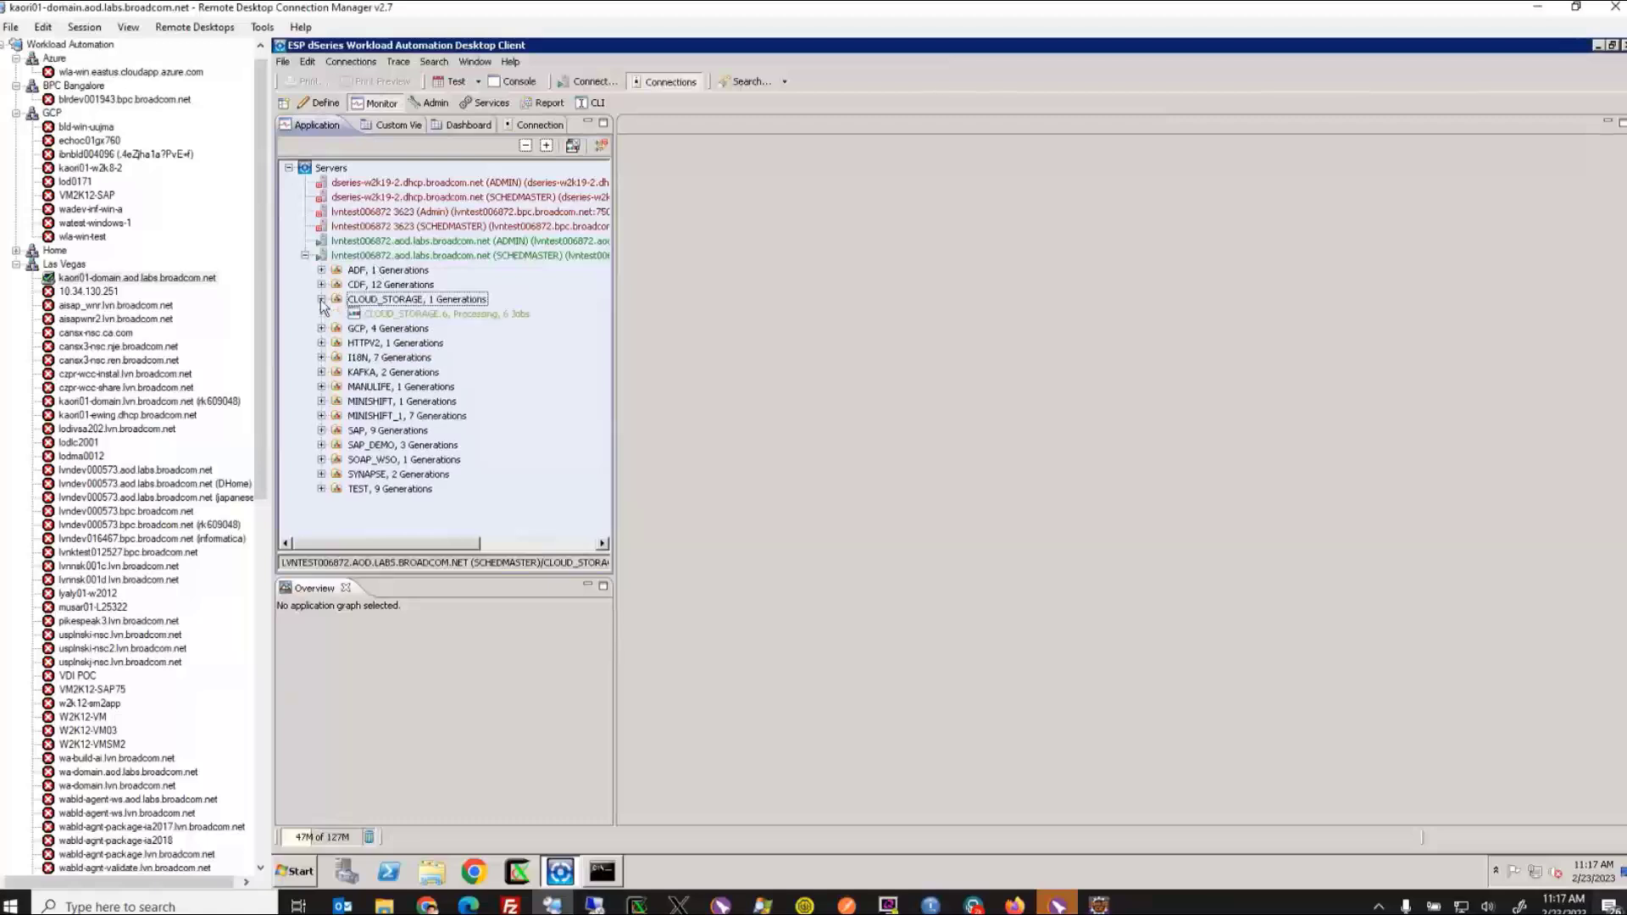
pyautogui.doubleClick(365, 314)
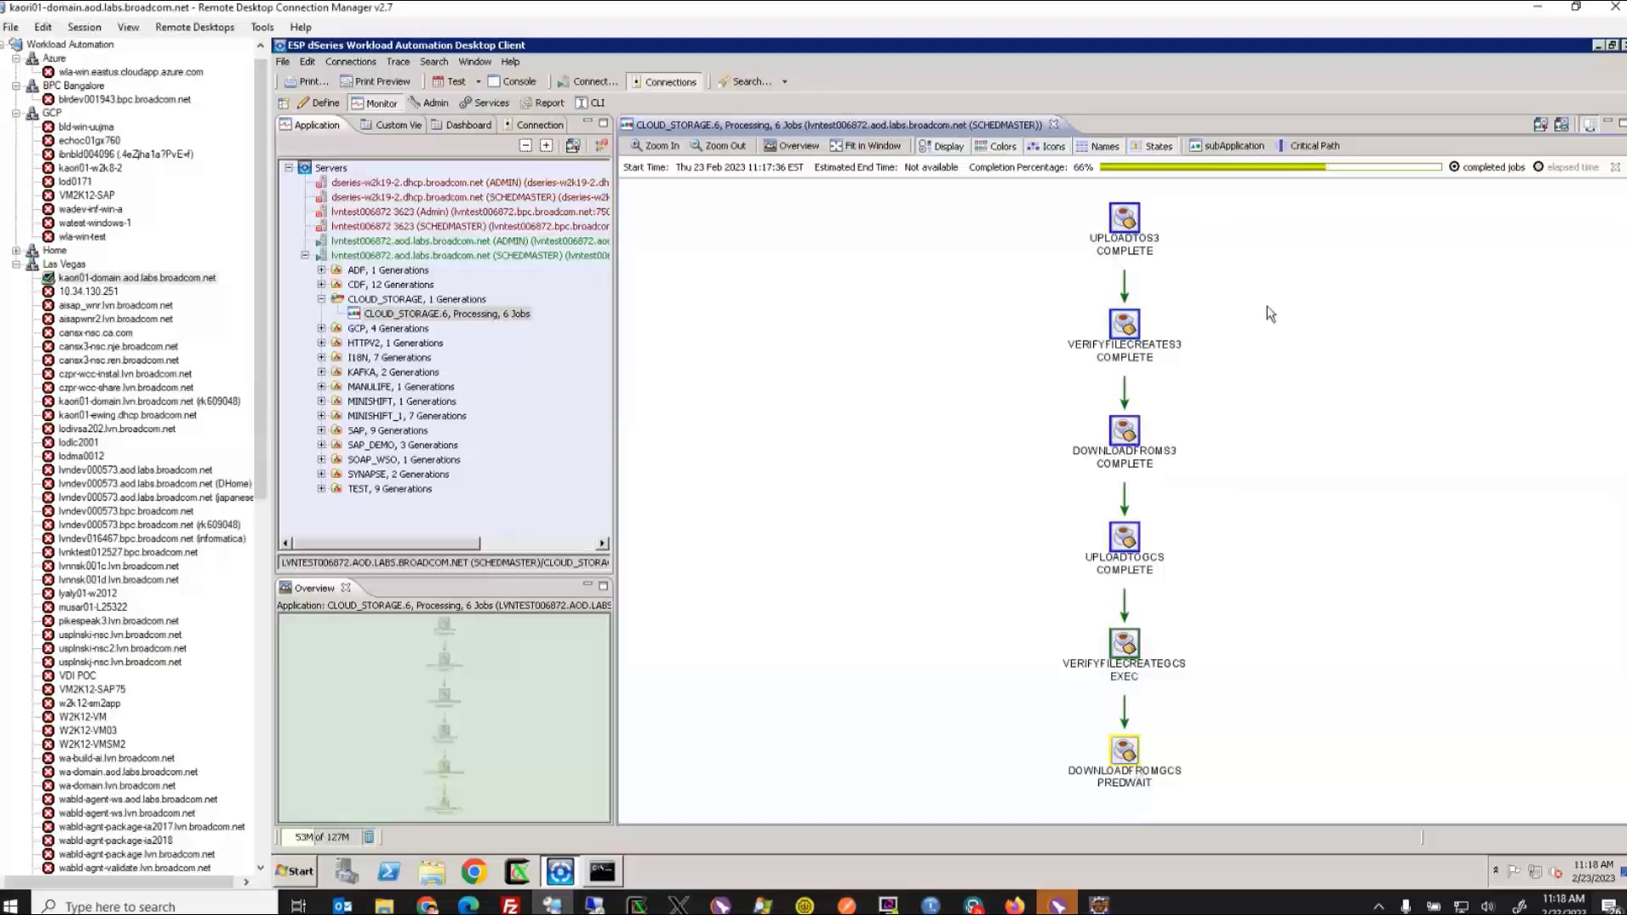
# Inspect the run details of the UPLOADTOS3 job, including its job name and successor, and close them
pyautogui.click(1133, 252)
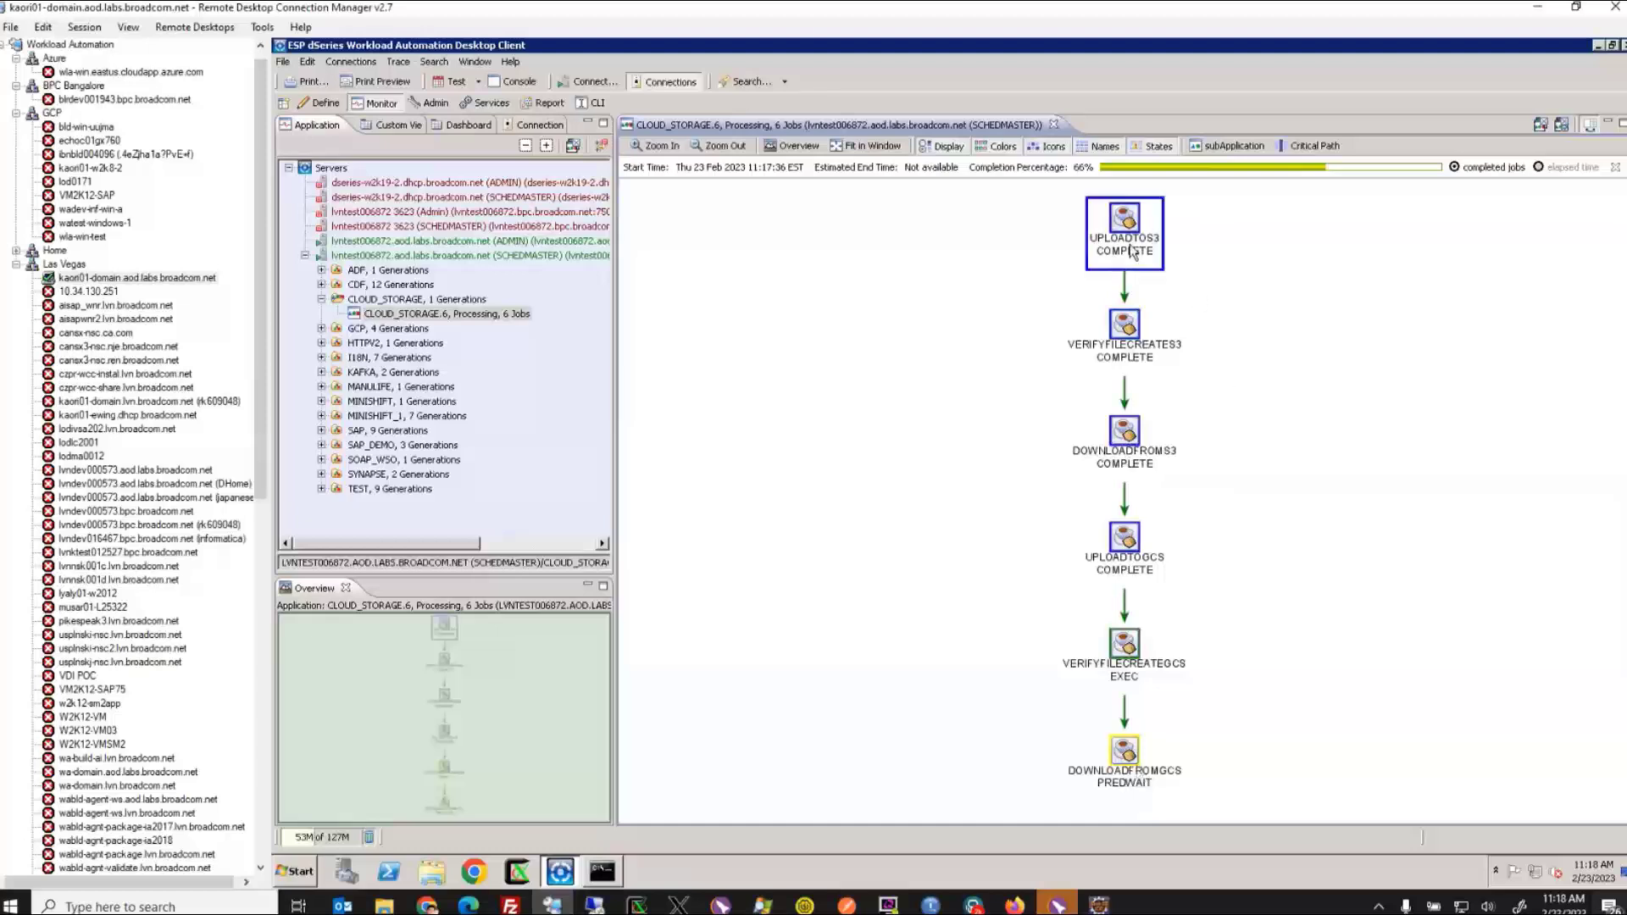
pyautogui.doubleClick(1137, 238)
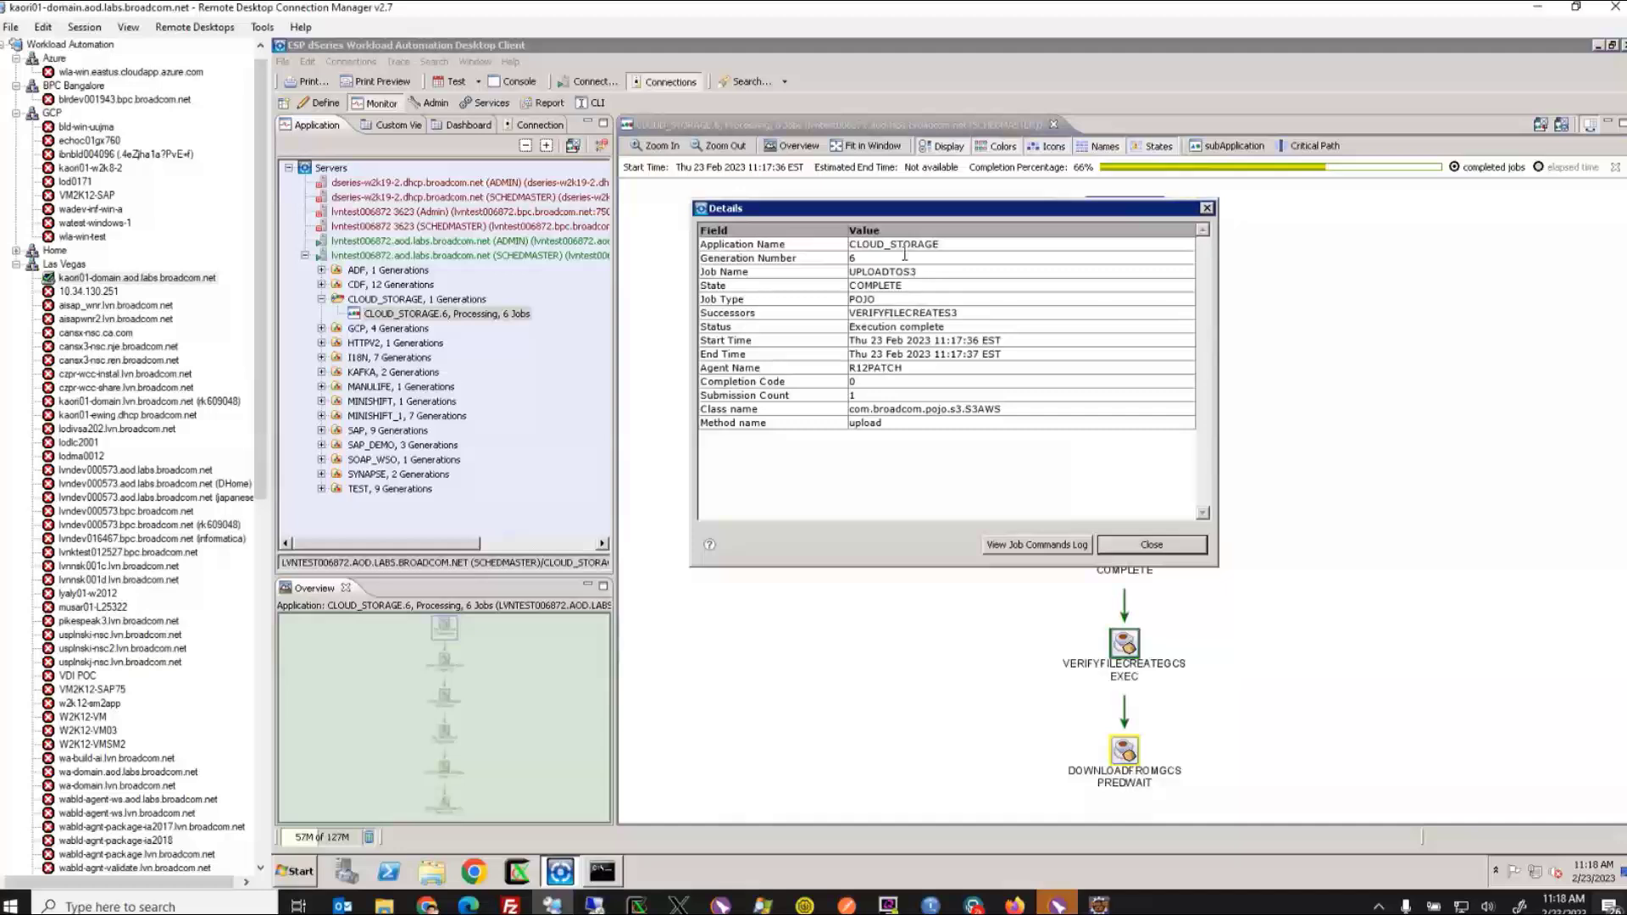
pyautogui.doubleClick(907, 312)
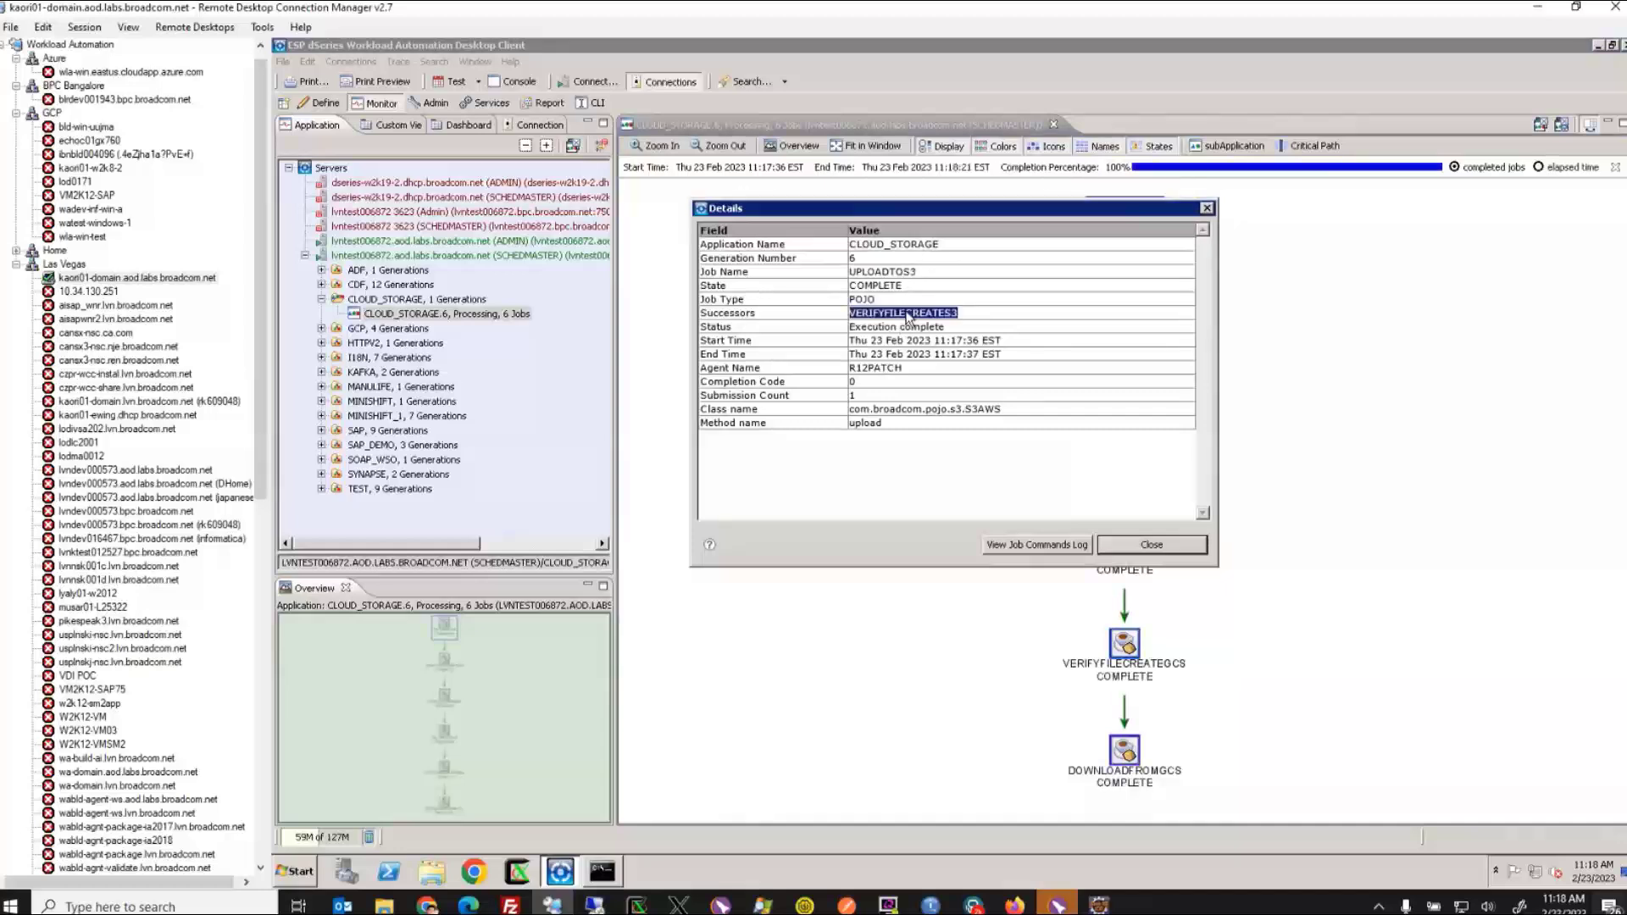
pyautogui.doubleClick(899, 272)
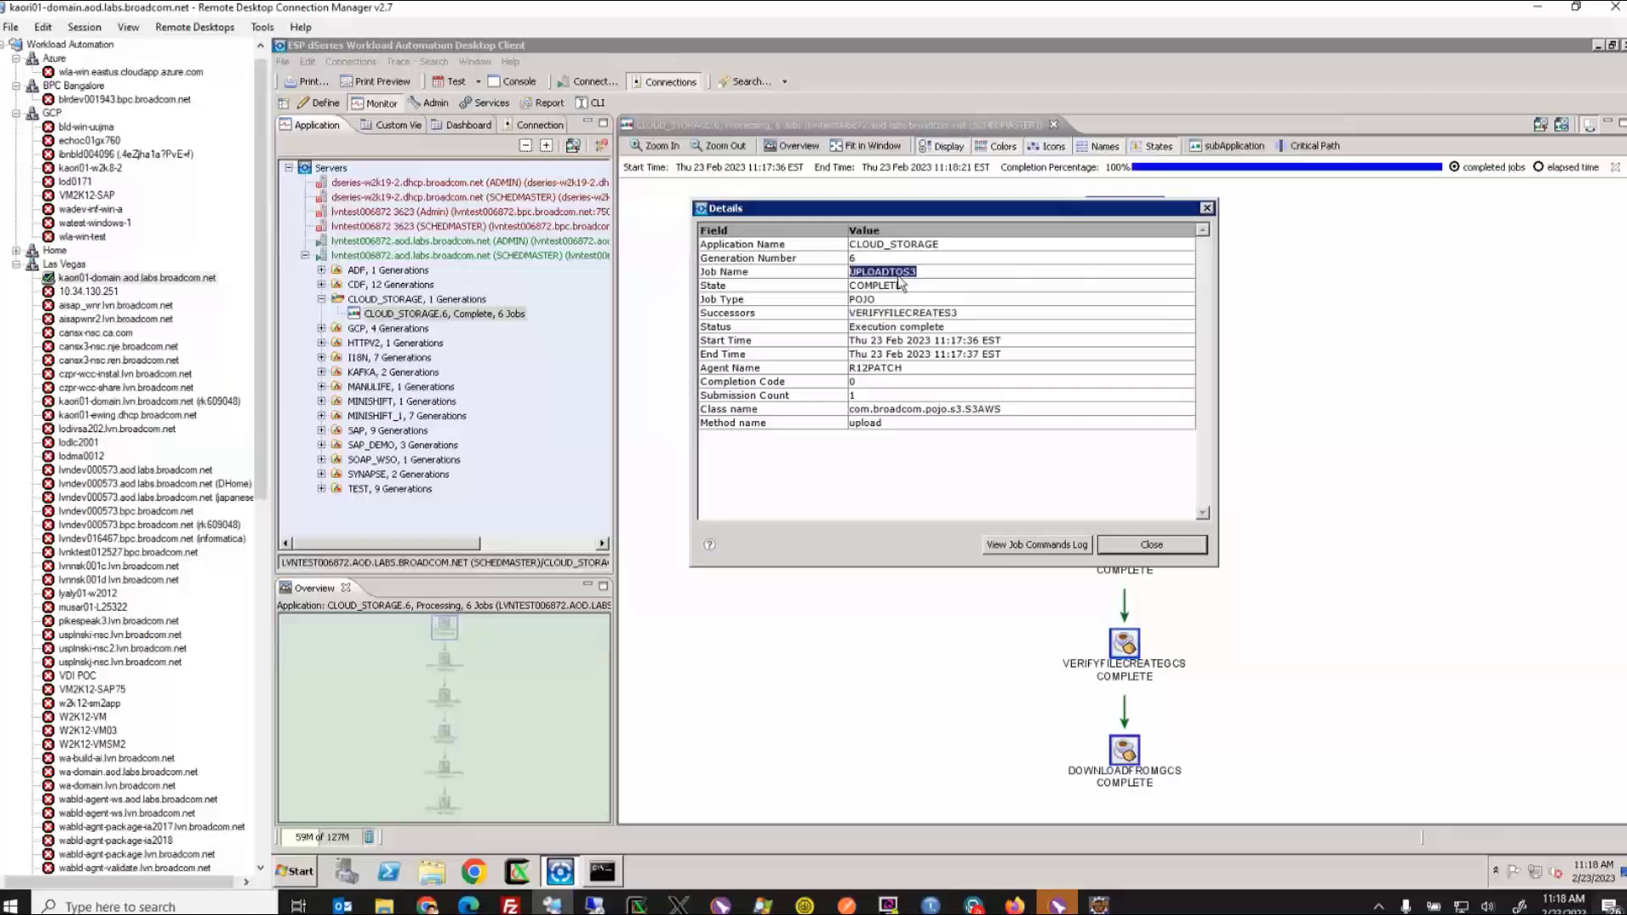
pyautogui.click(1130, 543)
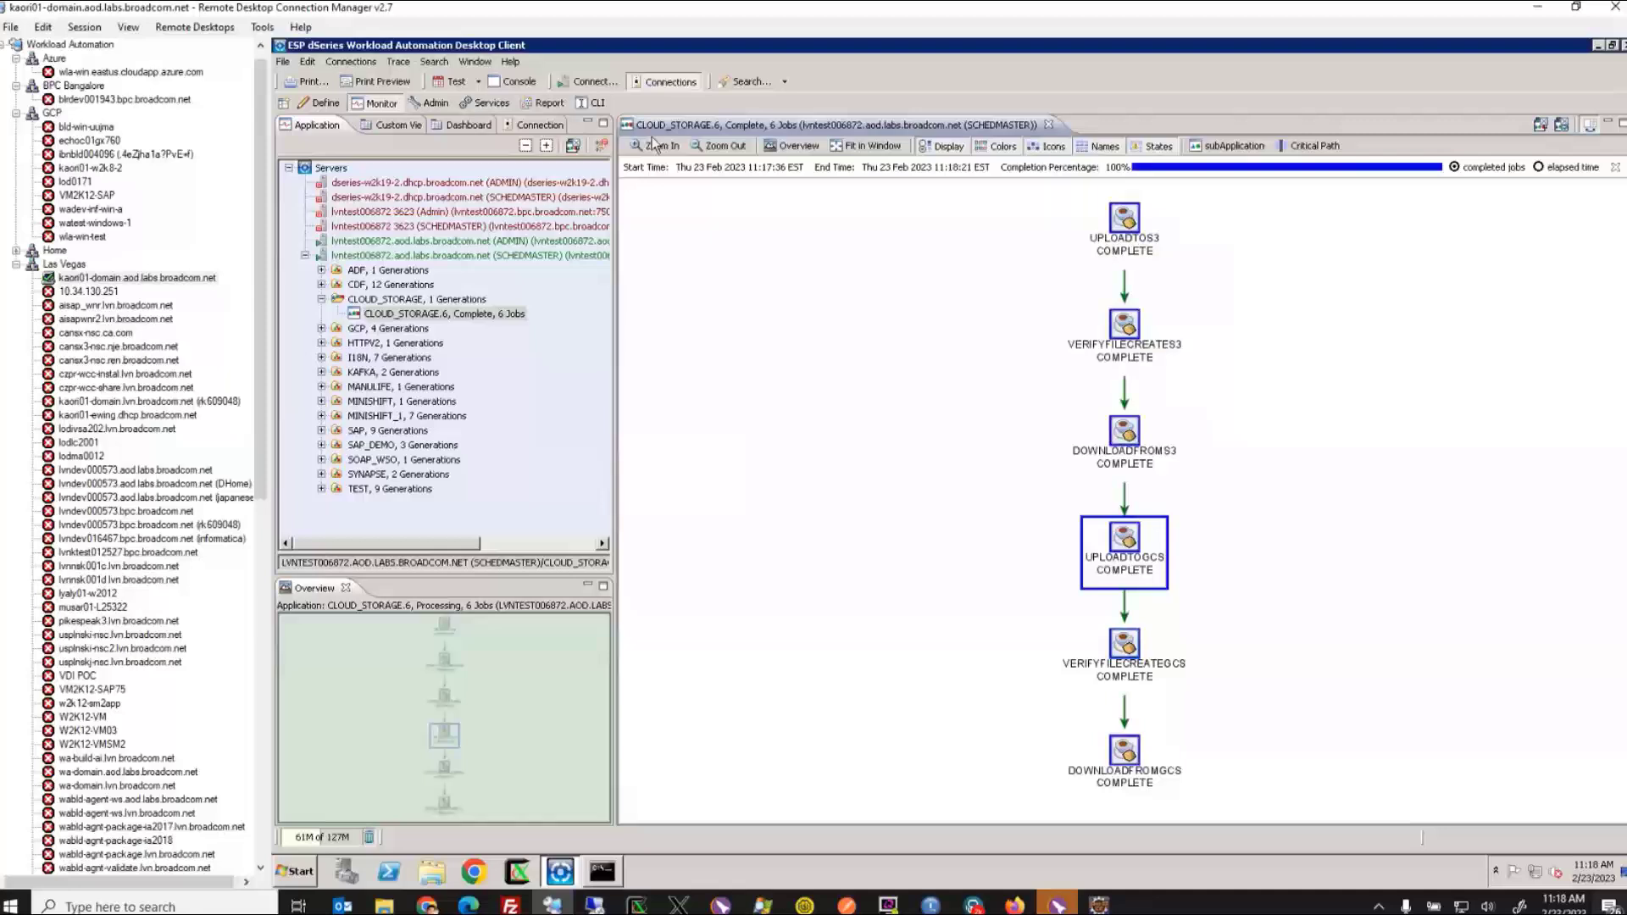
# Retrieve the UPLOADTOS3 job's spool file by running the CLI command getspoolfile application(CLOUD_STORAGE) job(UPLOADTOS3)
pyautogui.click(592, 104)
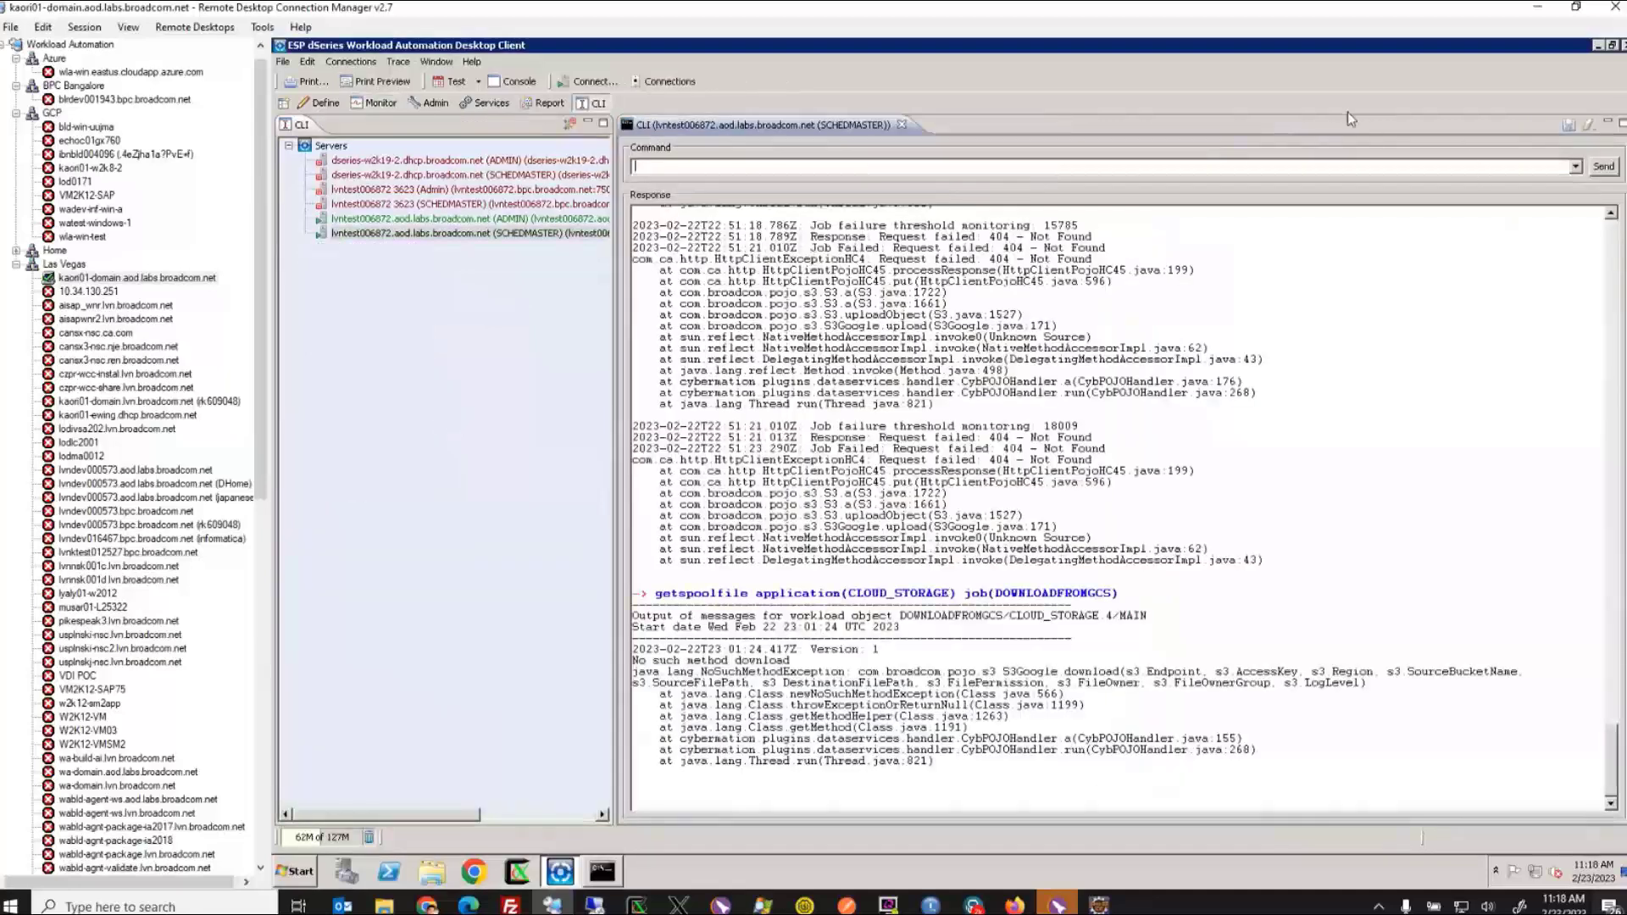
pyautogui.click(1576, 167)
pyautogui.click(1575, 168)
pyautogui.click(1576, 167)
pyautogui.click(815, 156)
pyautogui.press('Up')
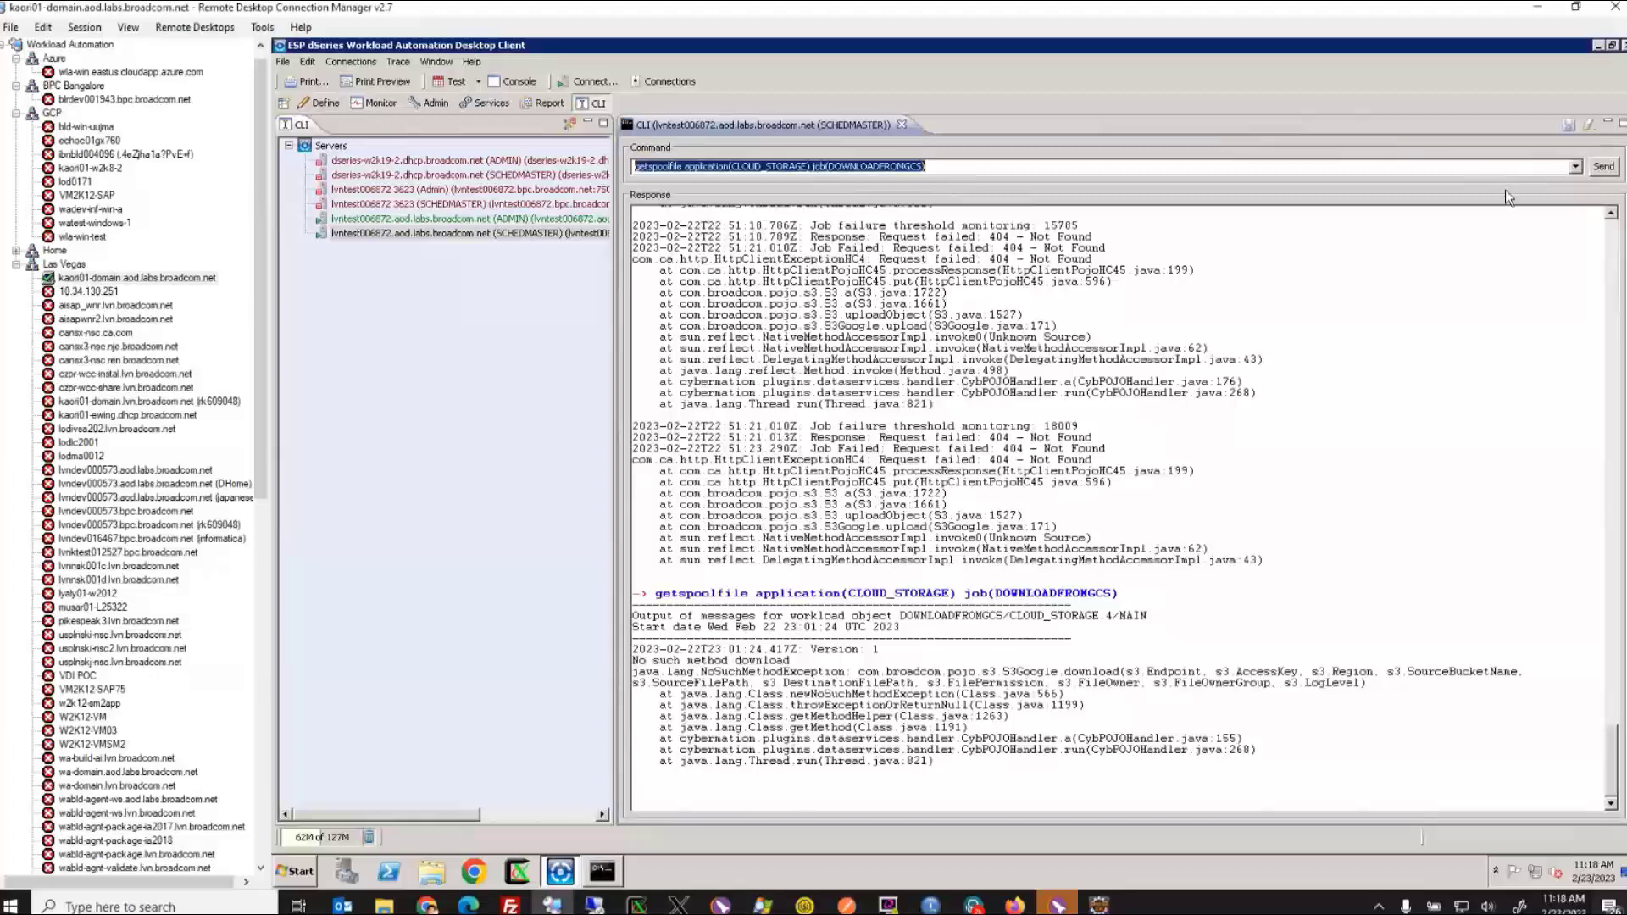
pyautogui.doubleClick(877, 168)
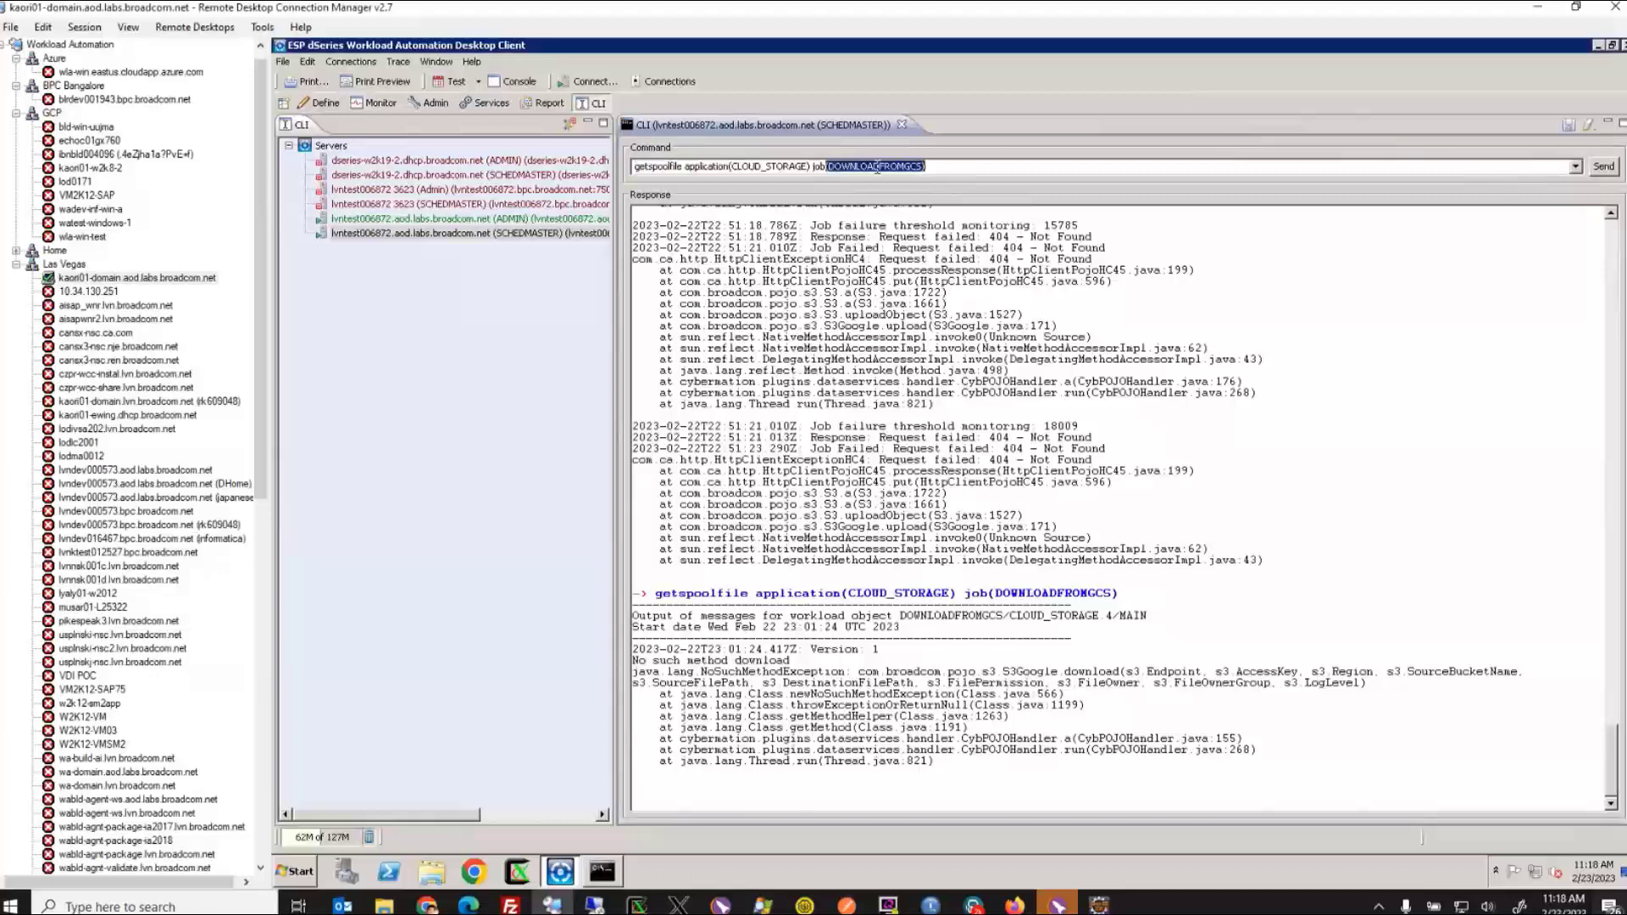
pyautogui.press('BackSpace')
pyautogui.write('UPLOADTOS3)')
pyautogui.press('Return')
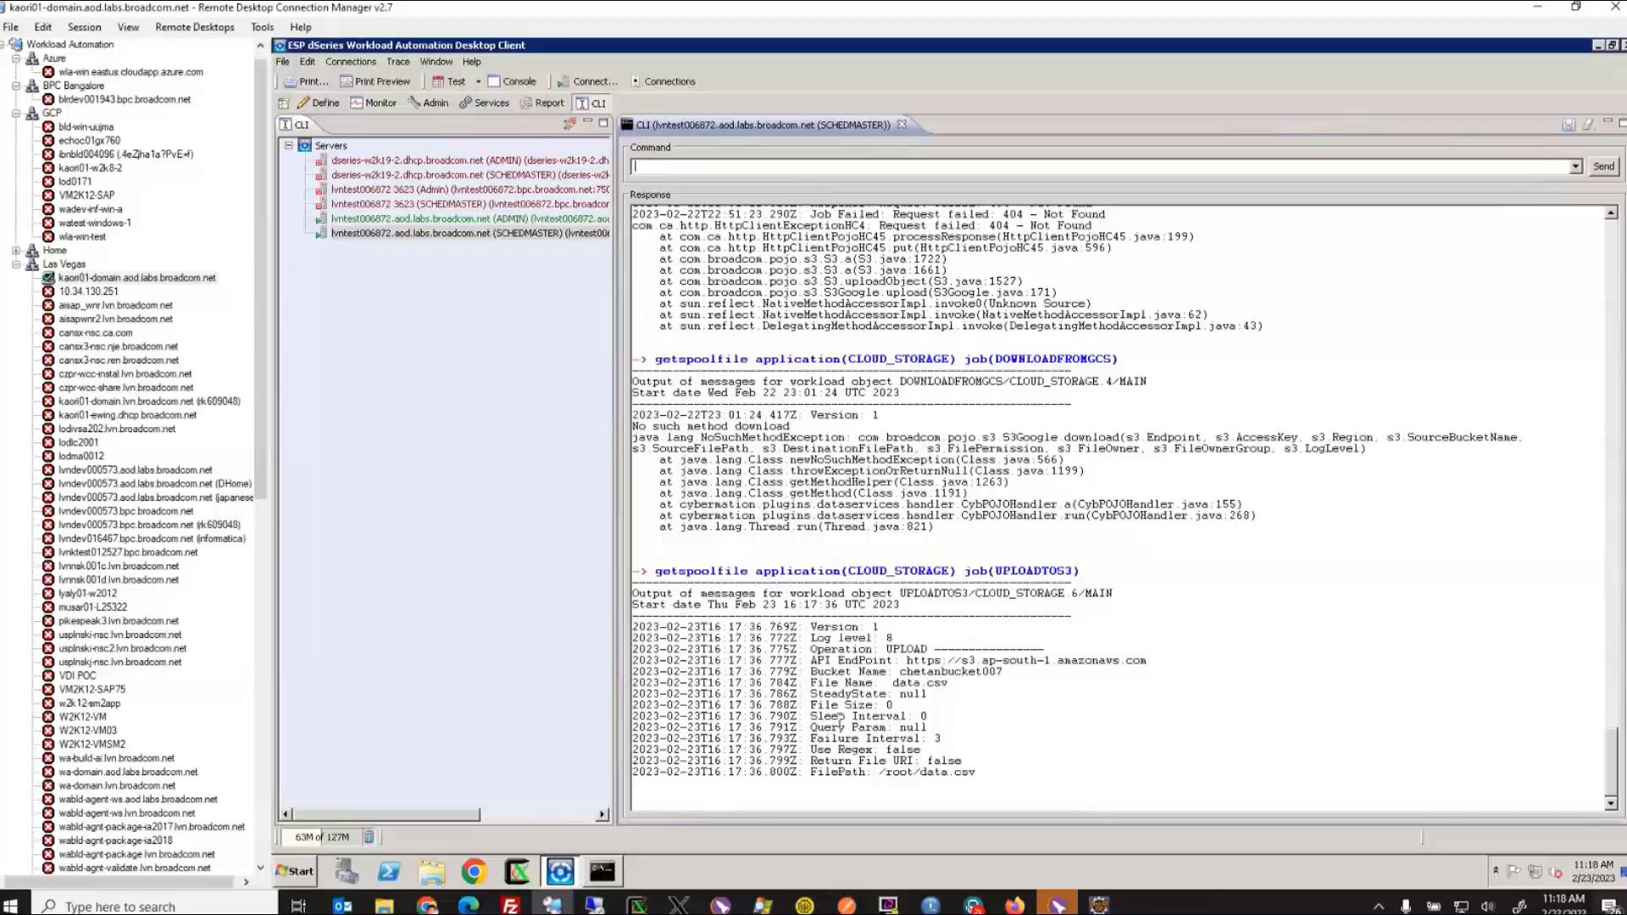